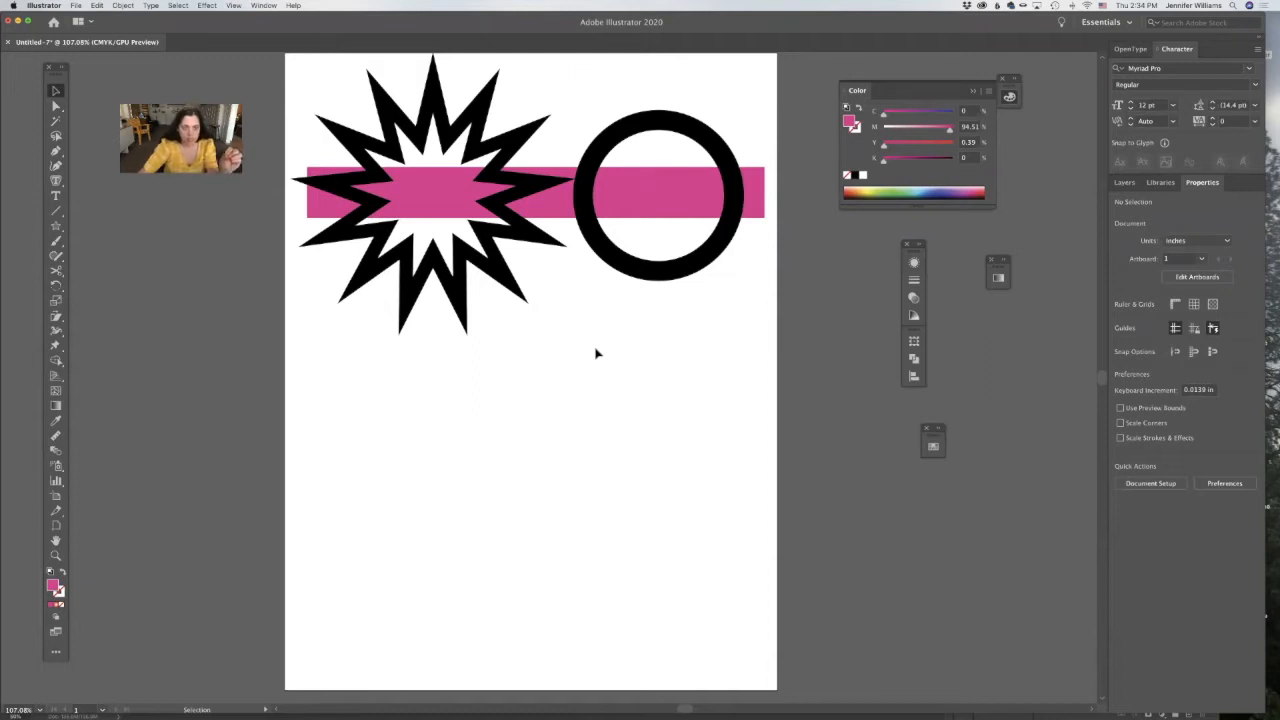
Swap the starburst's fill and stroke, and swap them back.
left_click(497, 278)
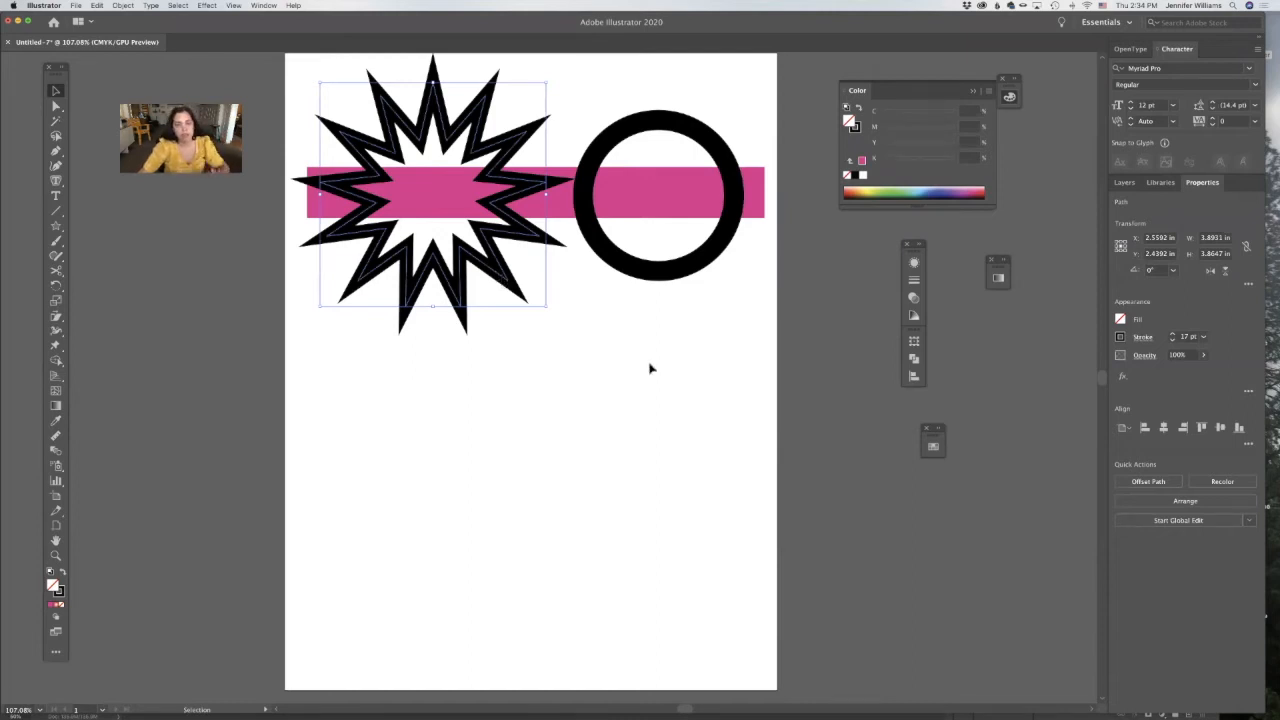
left_click(623, 360)
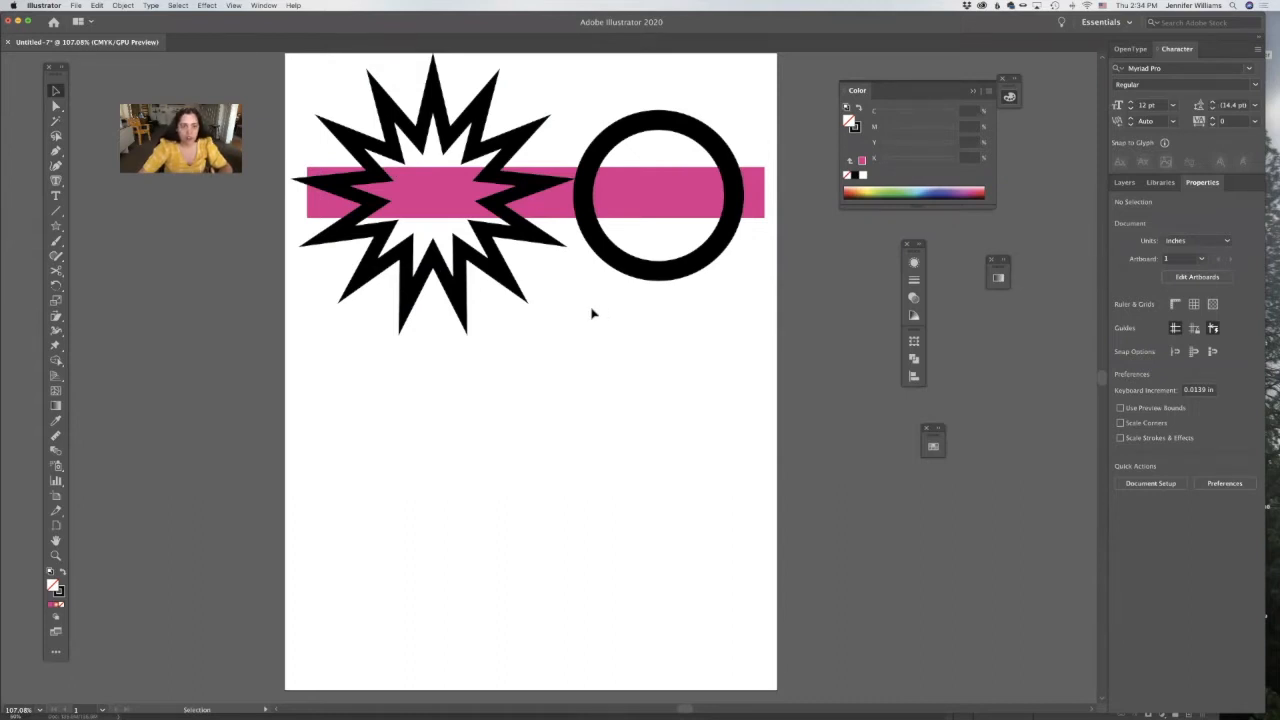
left_click(518, 226)
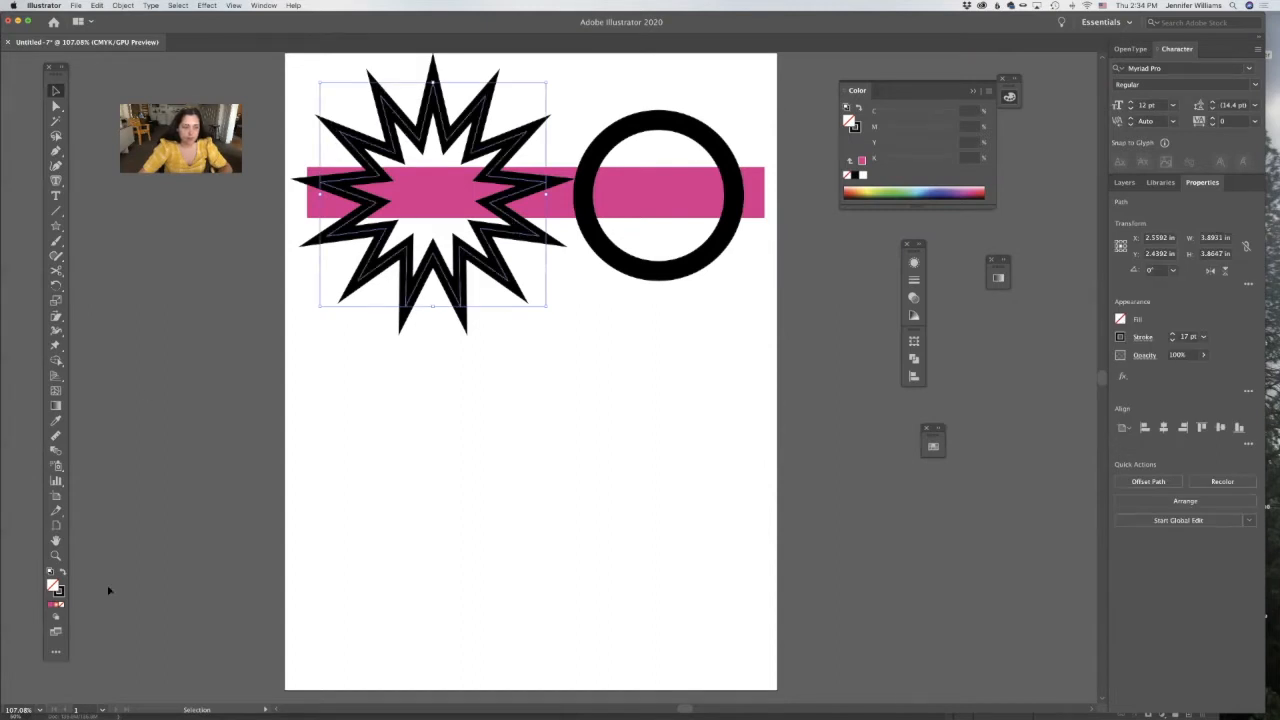
left_click(61, 574)
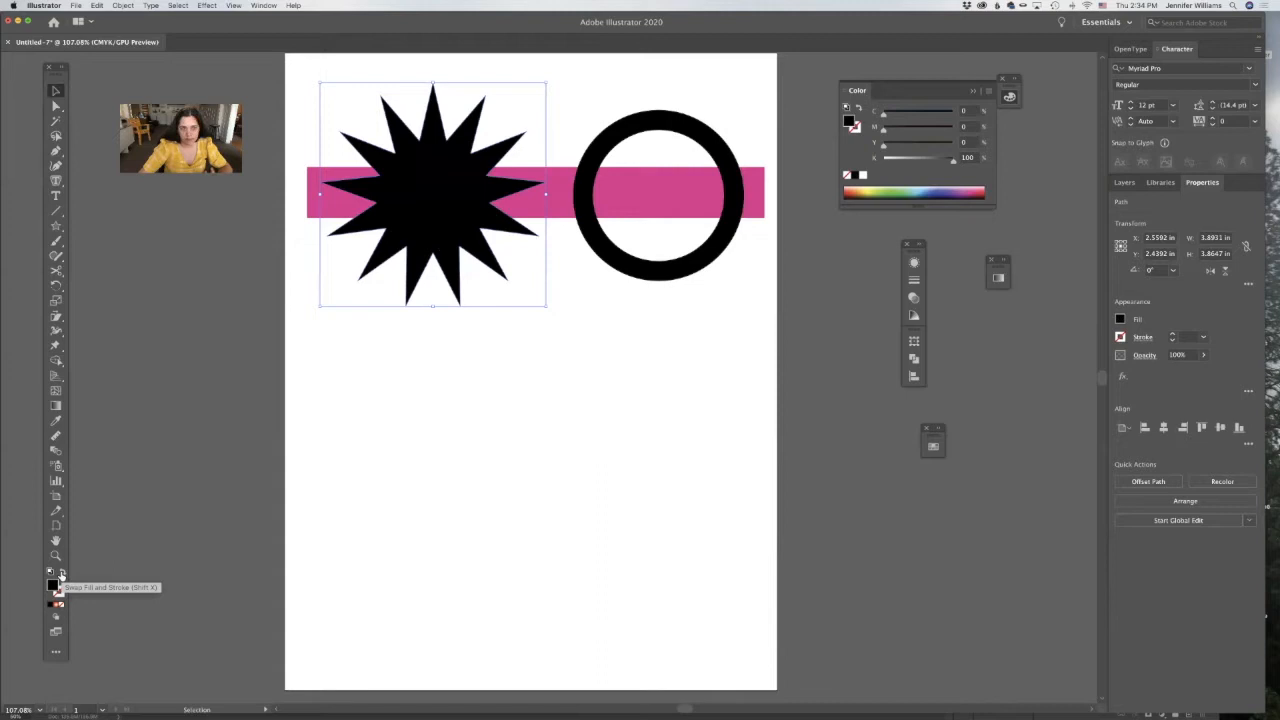
left_click(61, 574)
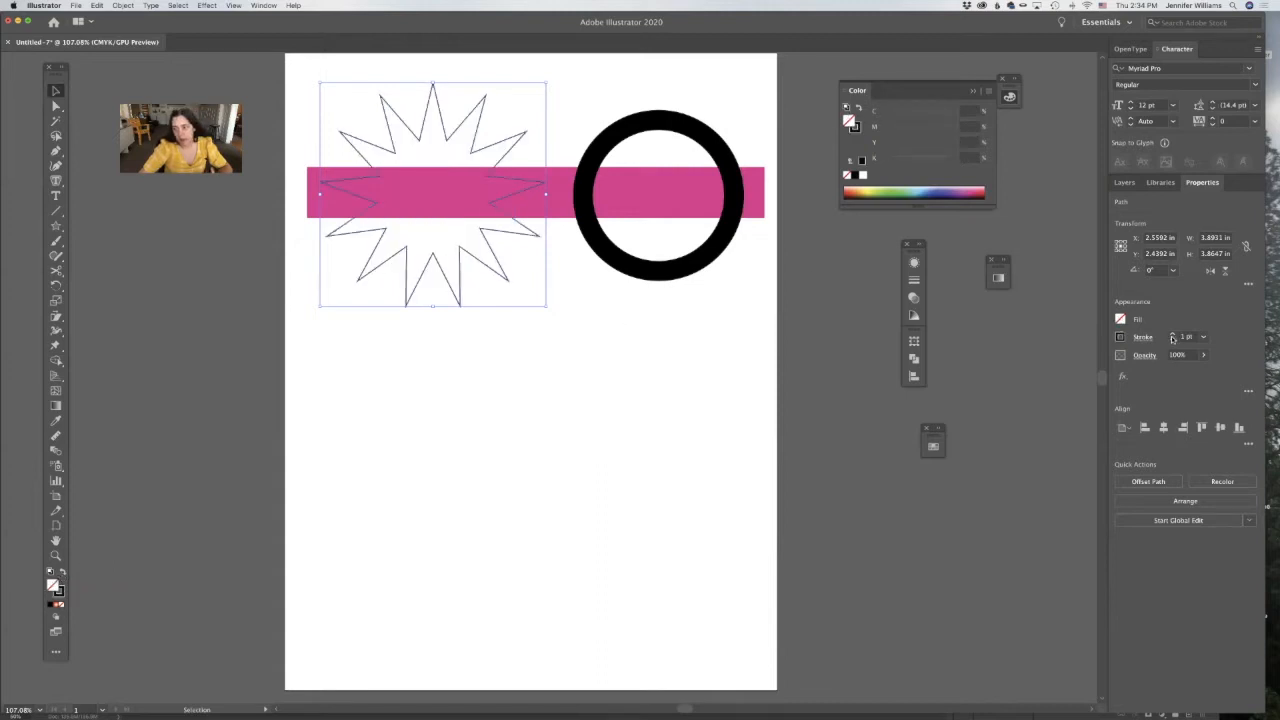
Copy the circle's black 25 pt stroke onto the starburst with the Eyedropper.
key("i")
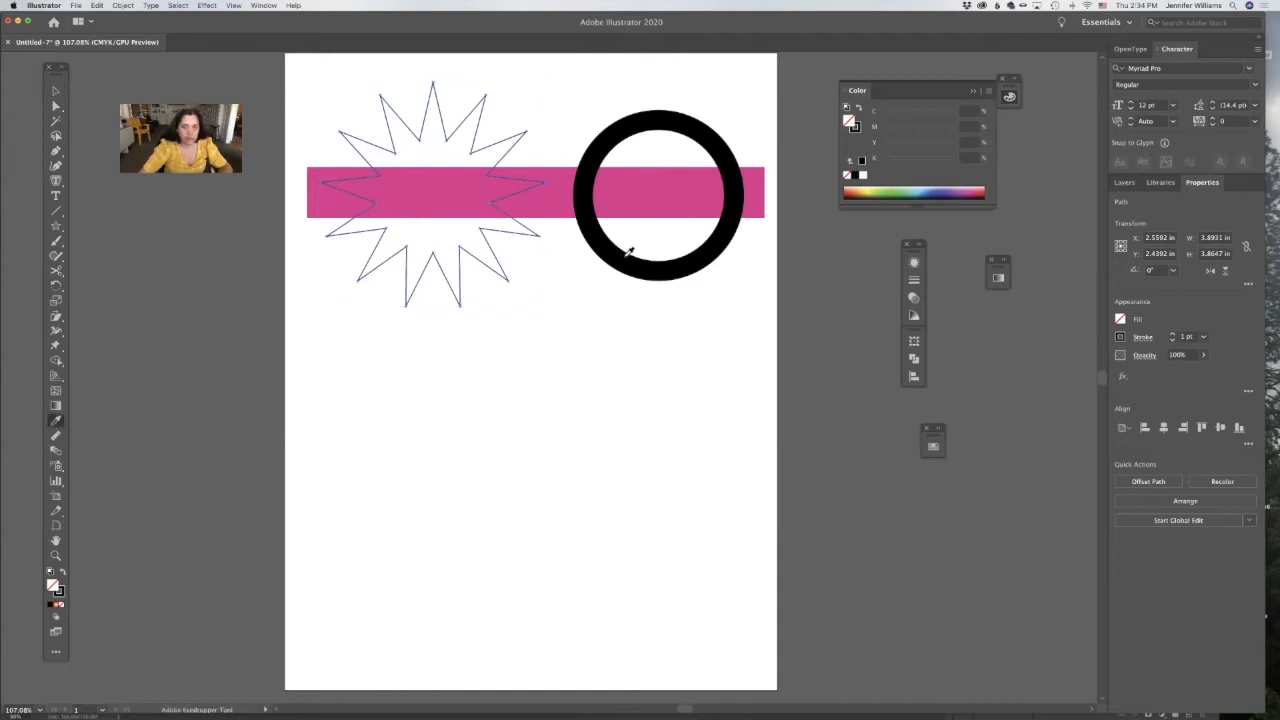
left_click(626, 257)
left_click(622, 325, "super")
left_click(604, 247, "super")
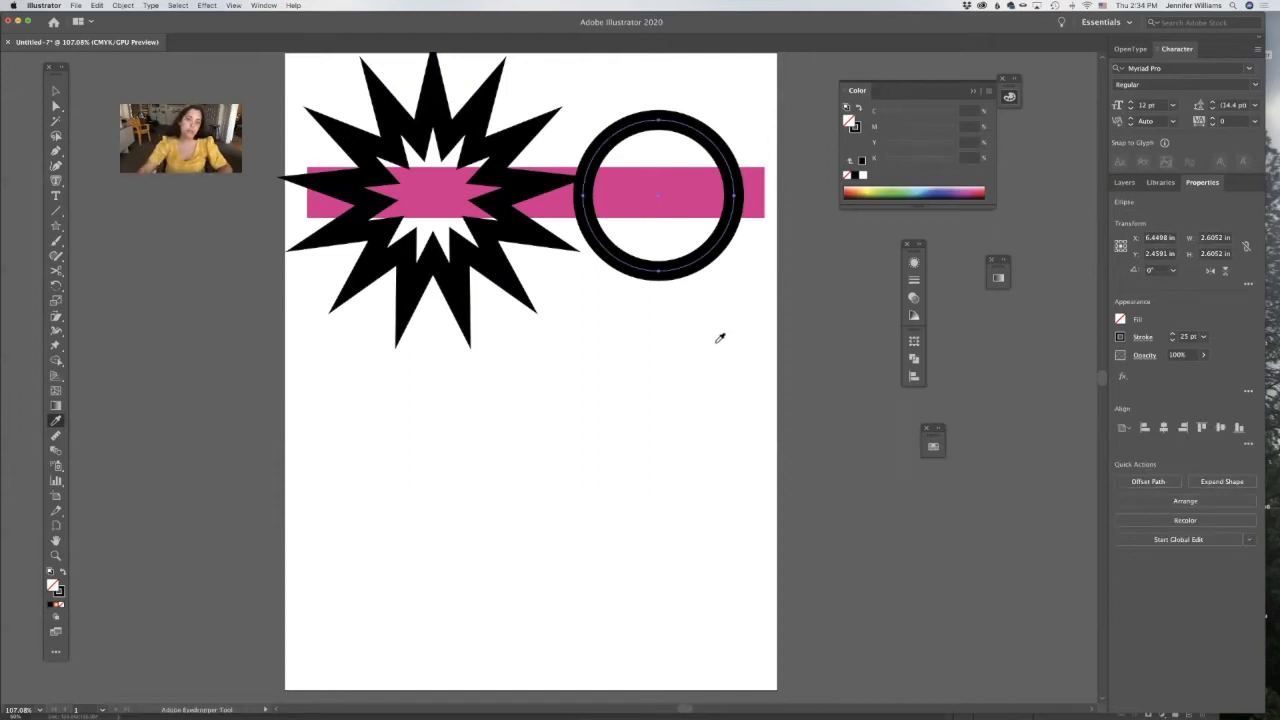
left_click(710, 346, "super")
Draw a circle about 2.77 in wide below the existing circle, swap its stroke to a solid black fill, and reposition it.
left_click(56, 227)
left_click_drag(56, 226, 104, 256)
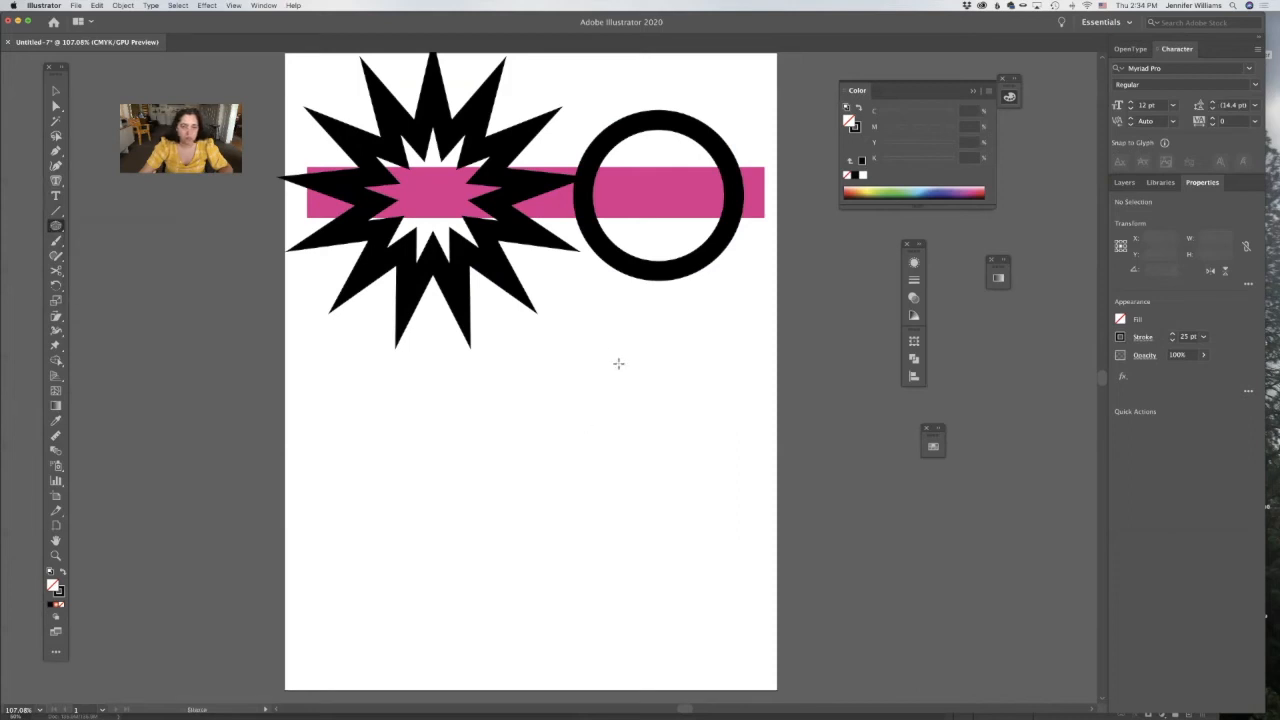
mouse_move(597, 346)
left_mouse_down()
mouse_move(734, 463)
mouse_move(758, 506)
left_mouse_up()
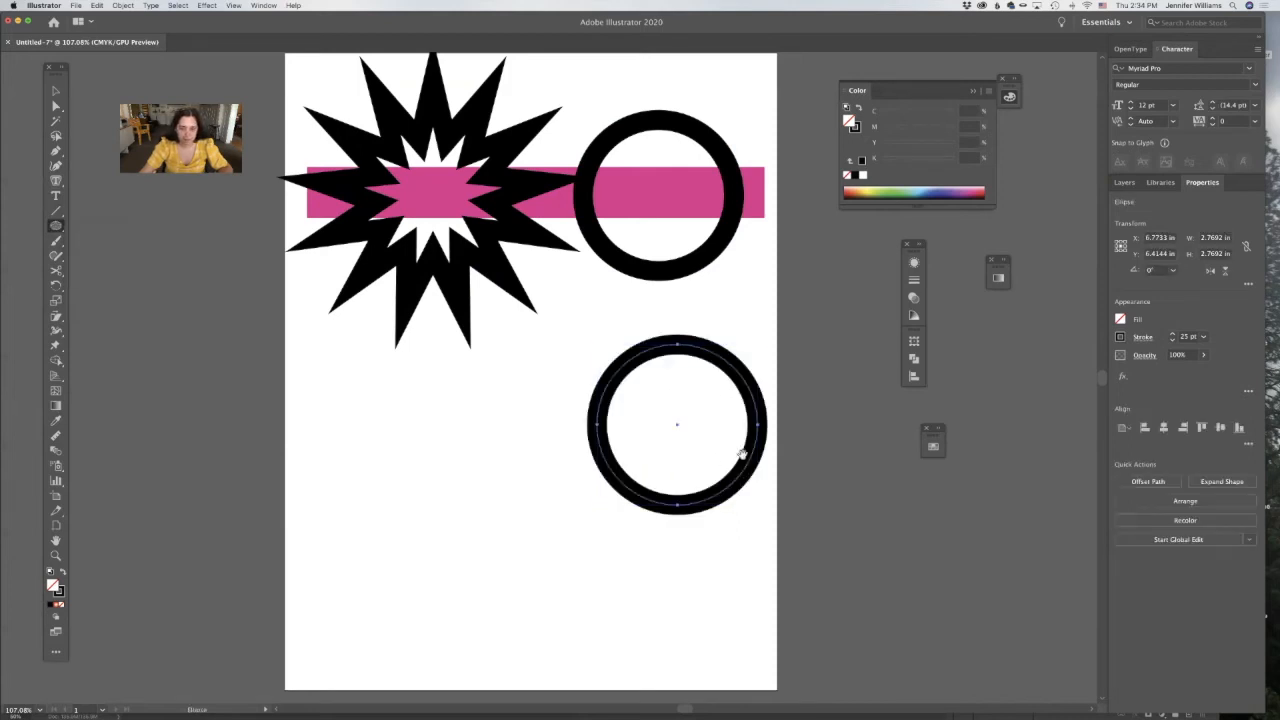
left_click(61, 573)
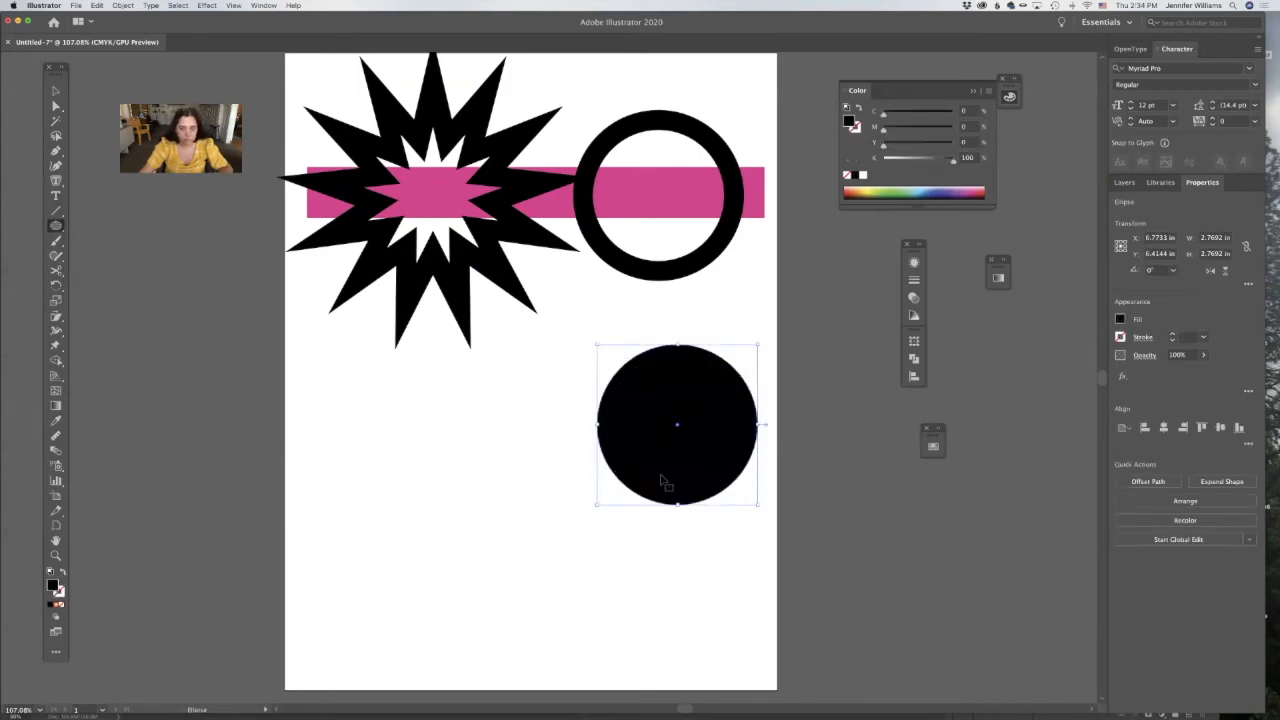
left_click_drag(667, 485, 637, 460)
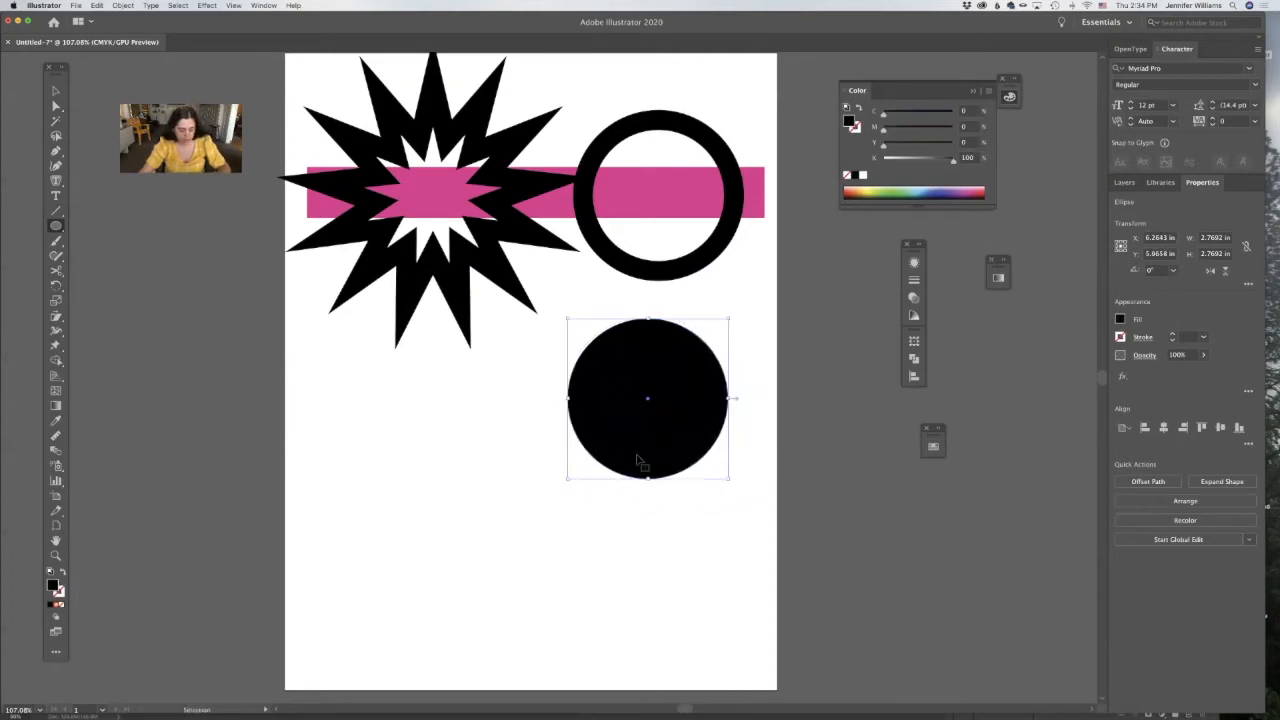
Scale a copy of the black circle about its centre to about 2.13 in and fill the copy with white.
key("s")
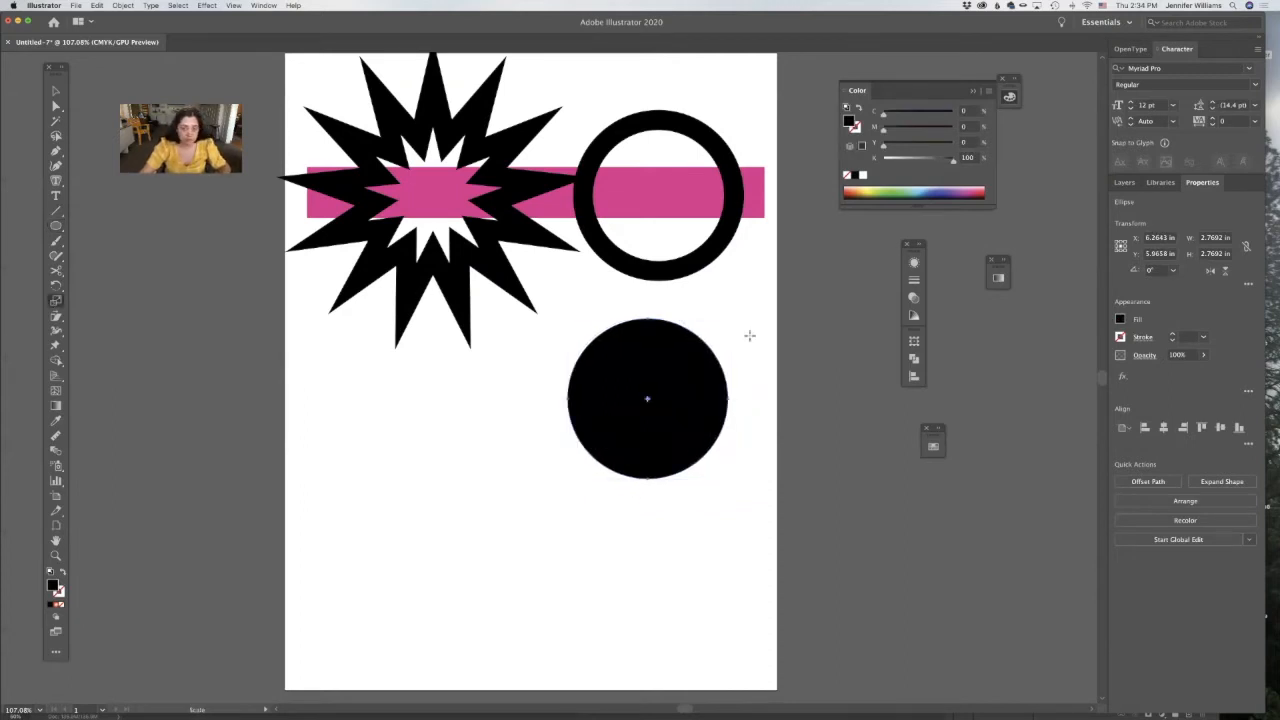
left_click_drag(749, 343, 749, 343)
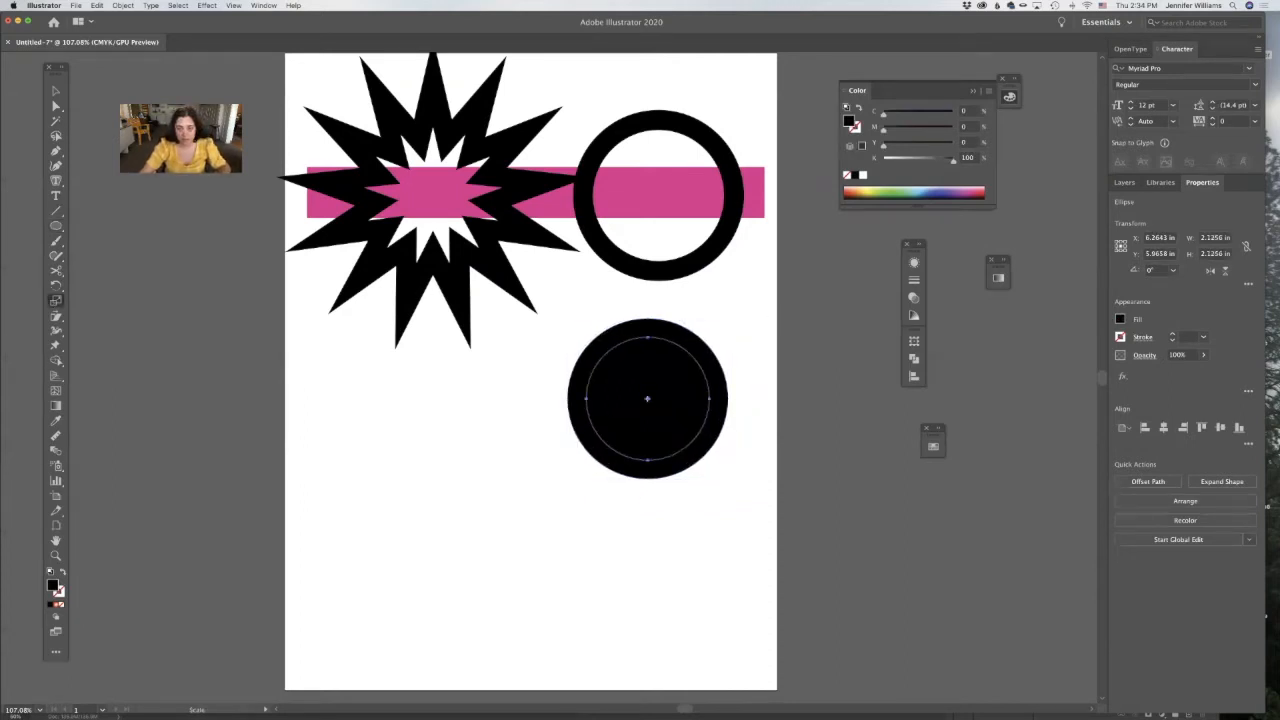
left_click(863, 175)
key("super+shift+a")
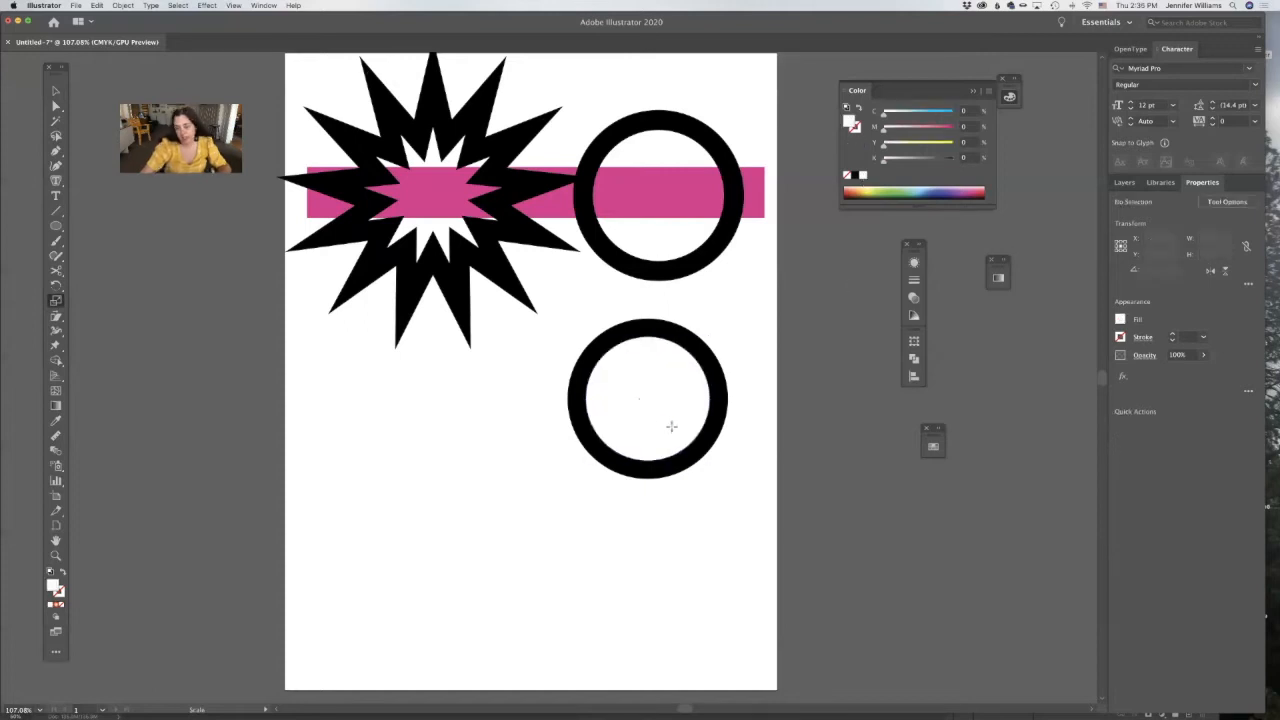
Duplicate the pink bar straight down so that it runs behind the new black and white circles.
key("v")
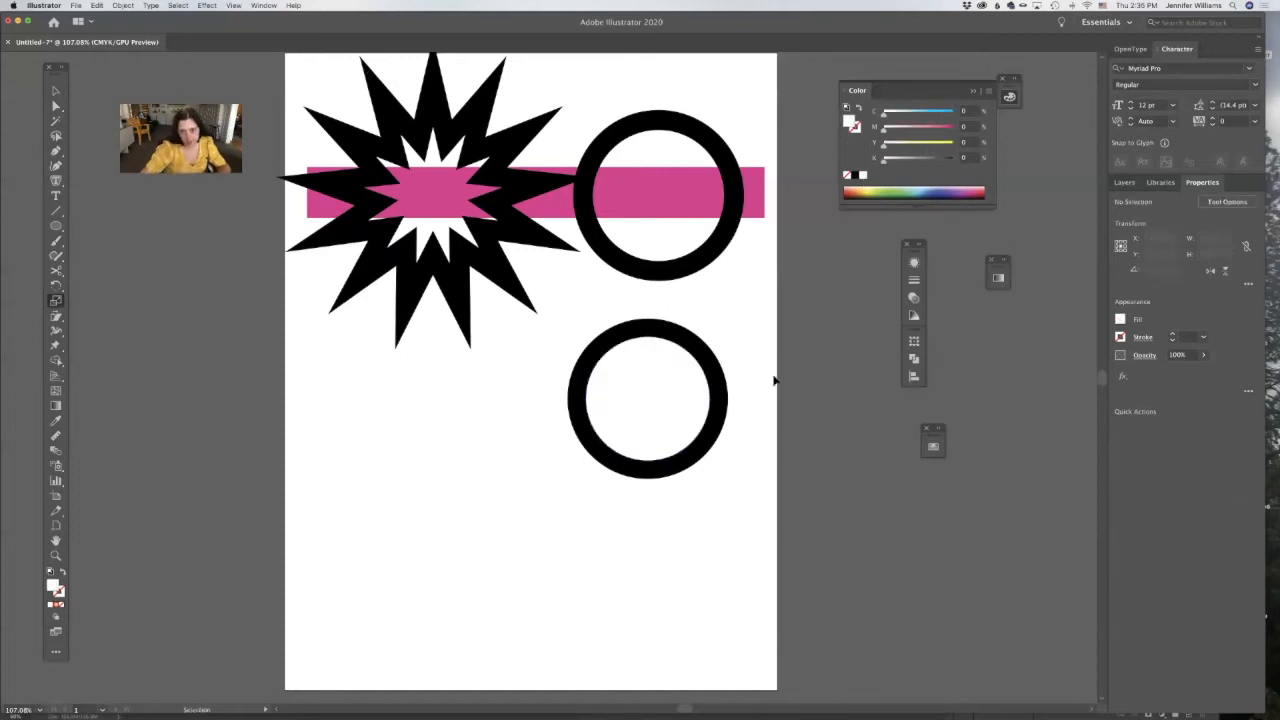
left_click(693, 366)
left_click(800, 334)
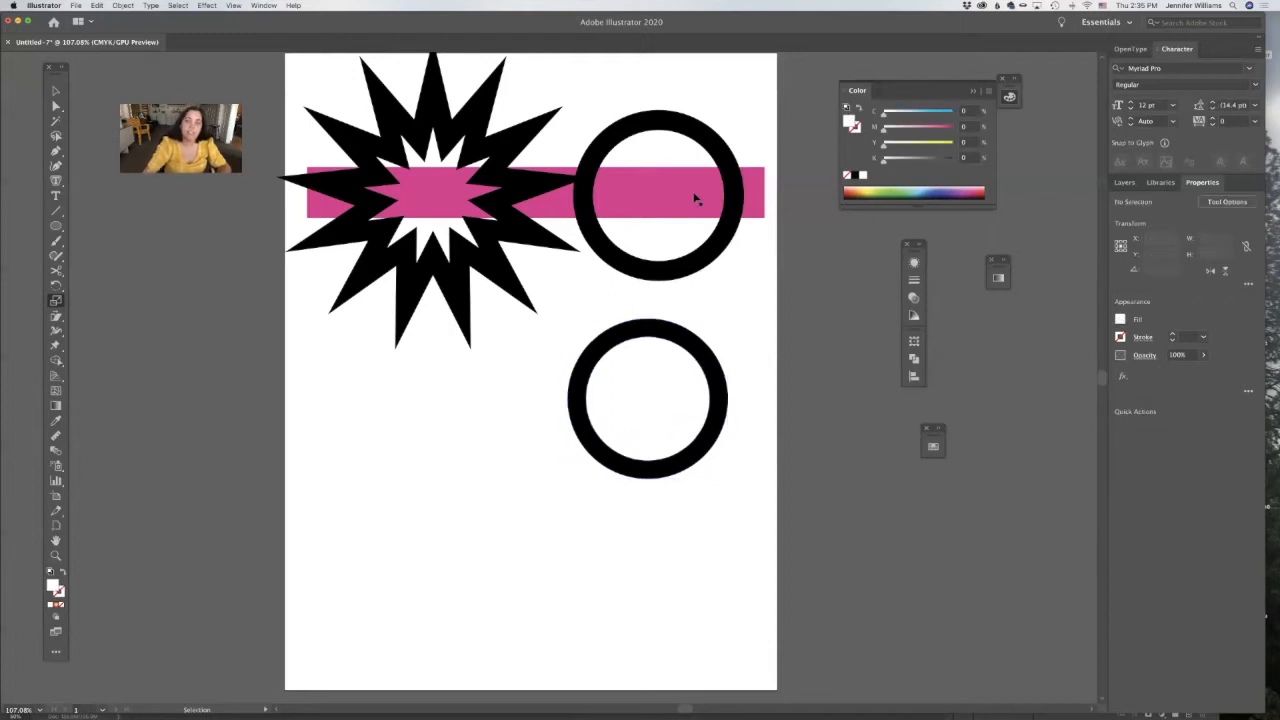
left_click_drag(691, 194, 706, 397)
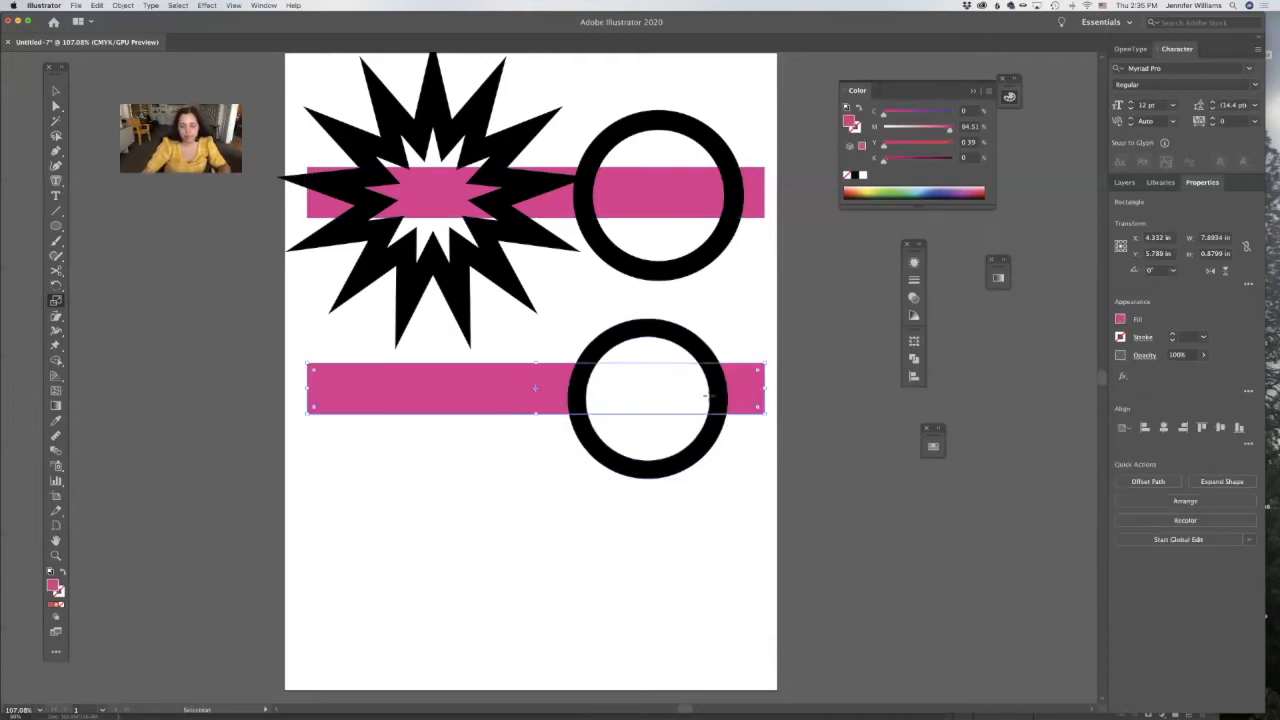
left_click(829, 443)
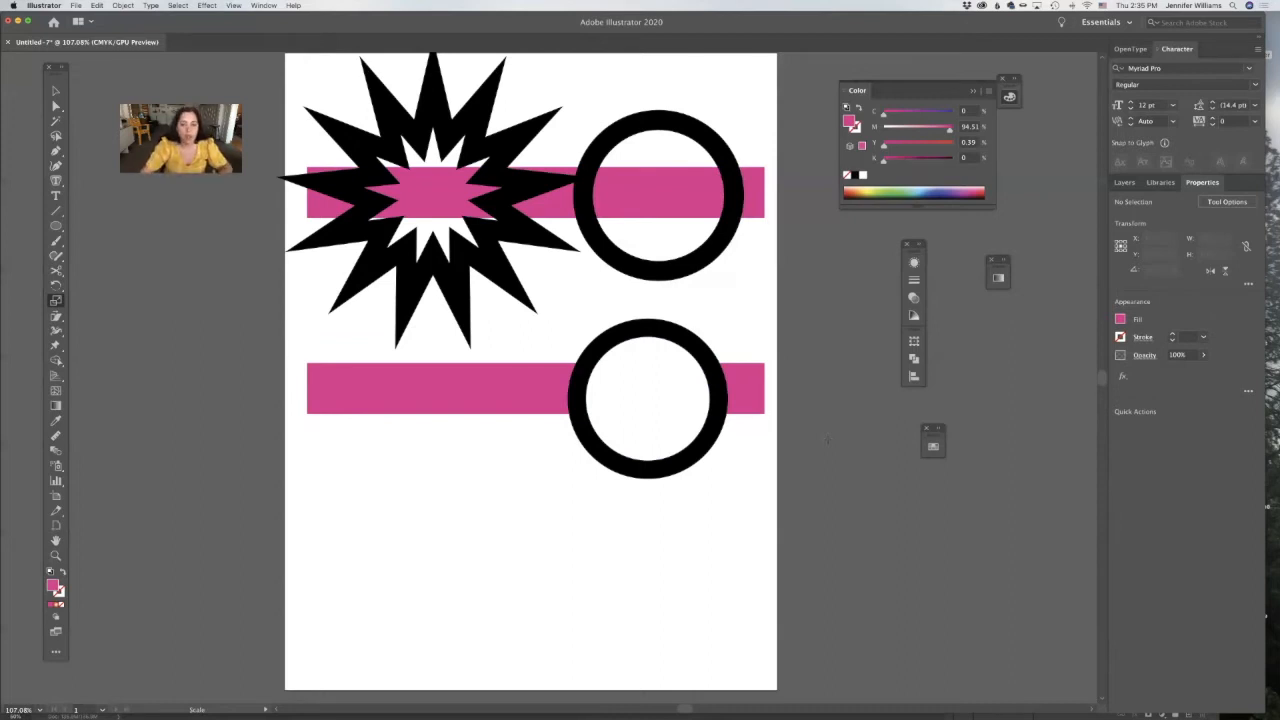
Select the lower black and white circles together and apply the Divide pathfinder.
scroll(828, 440, "right", 1)
left_click(671, 405, "super")
left_click(674, 331, "shift+super")
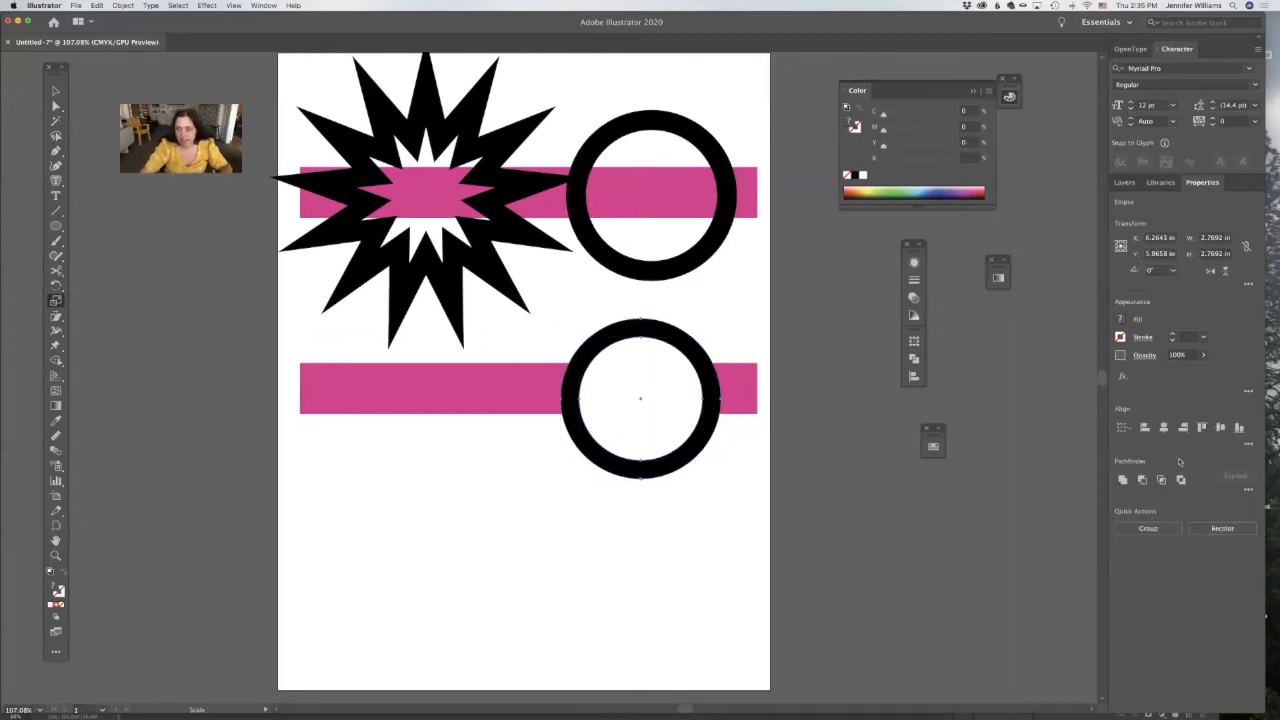
left_click(1248, 489)
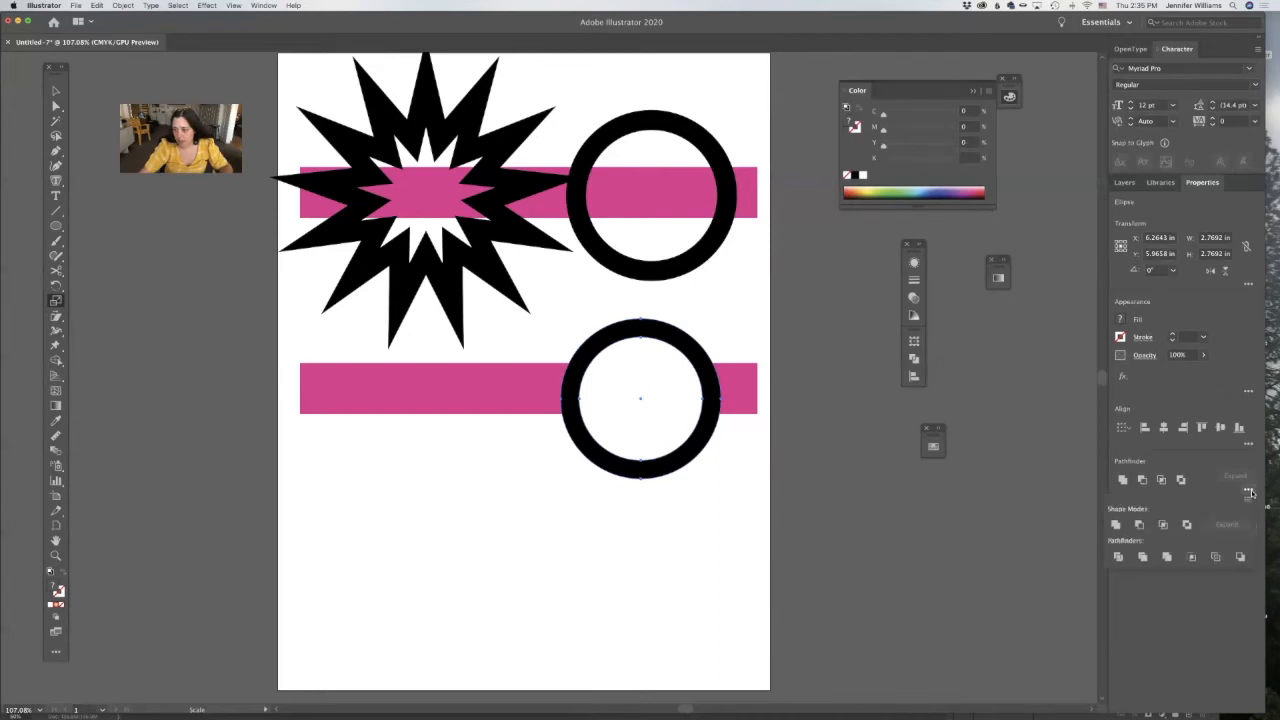
left_click(1118, 557)
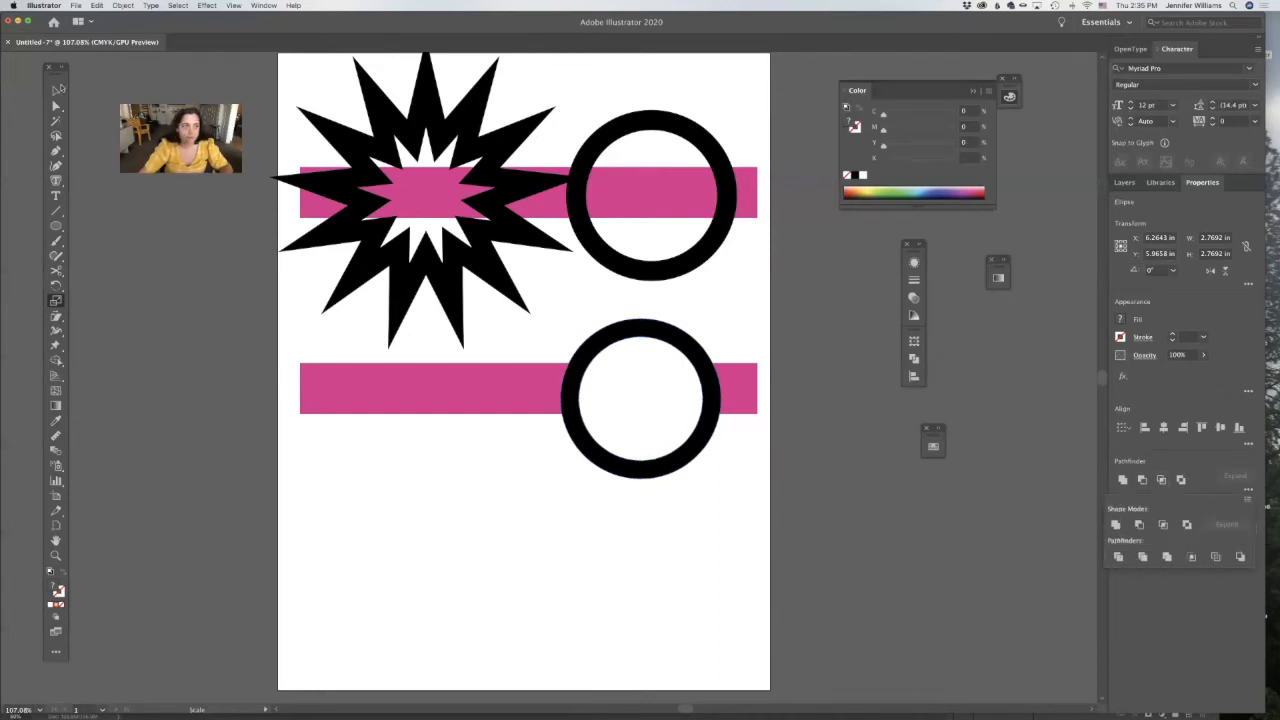
Ungroup the divided circles and delete the white inner circle.
left_click(57, 89)
left_click(180, 100)
left_click(610, 366)
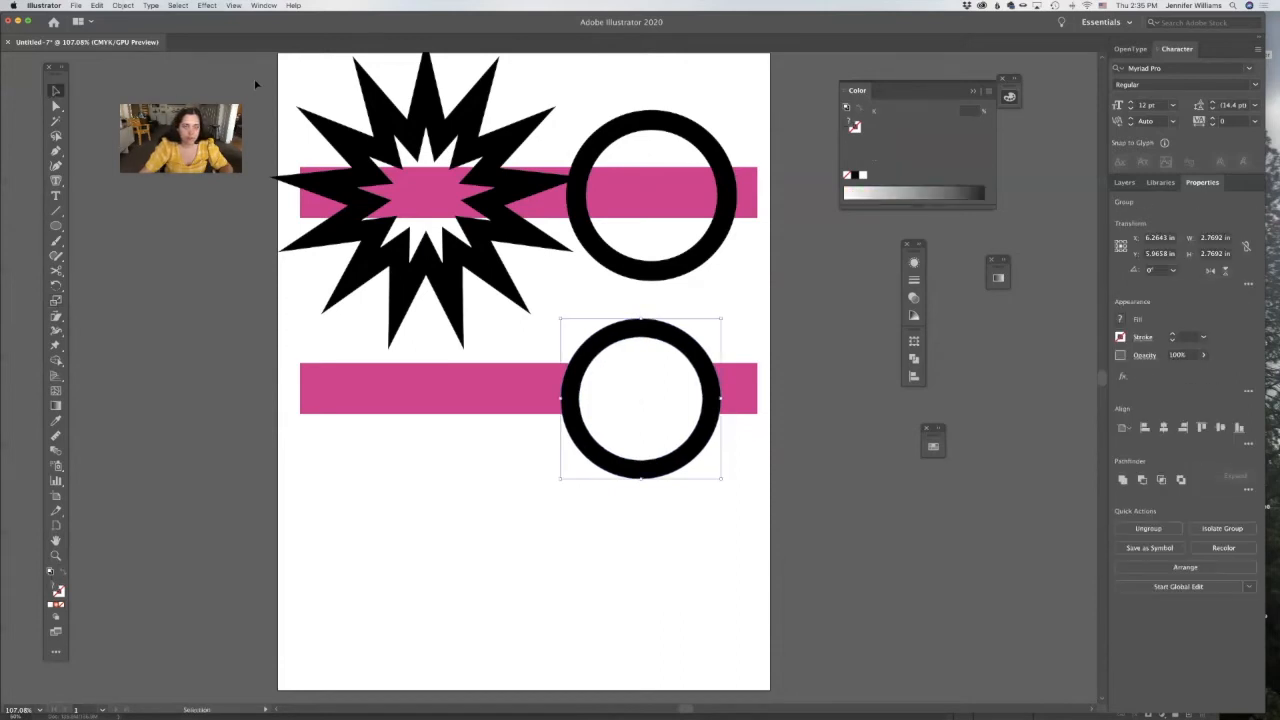
left_click(123, 6)
left_click(140, 61)
left_click(675, 365)
left_click(673, 364)
key("Delete")
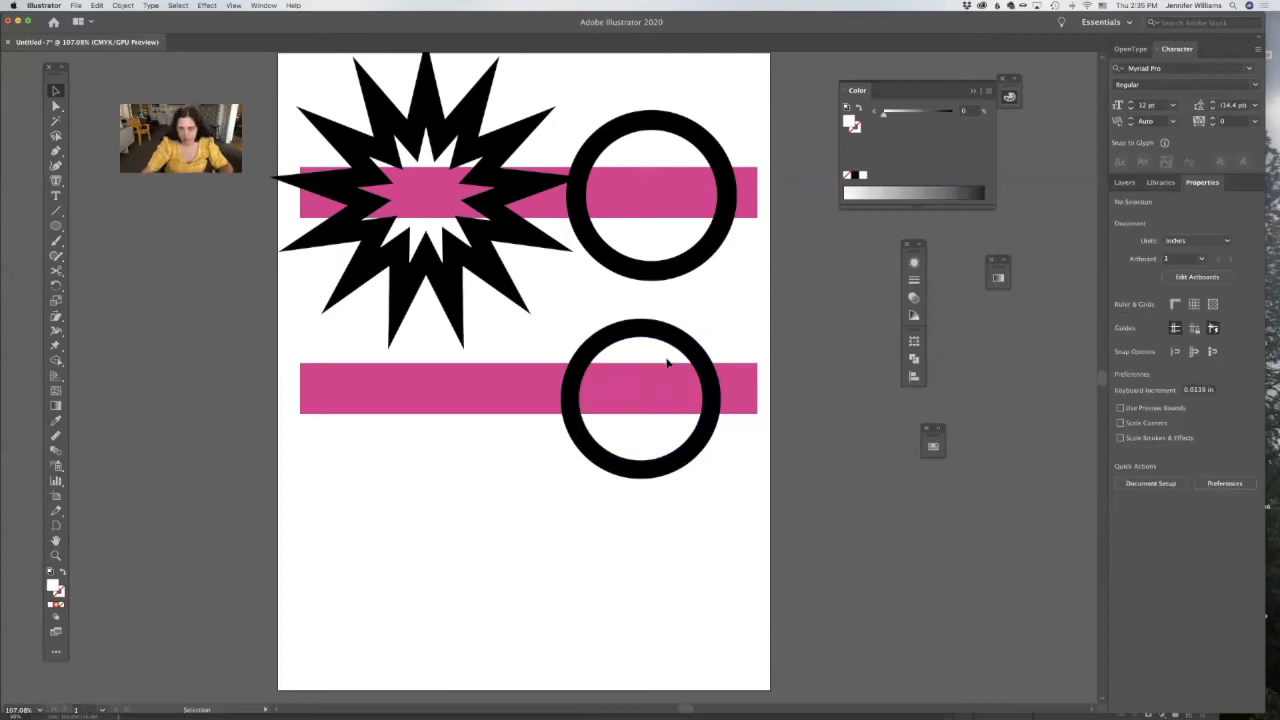
Compare the appearance settings of the upper stroked circle with those of the lower compound-path ring.
left_click(668, 260)
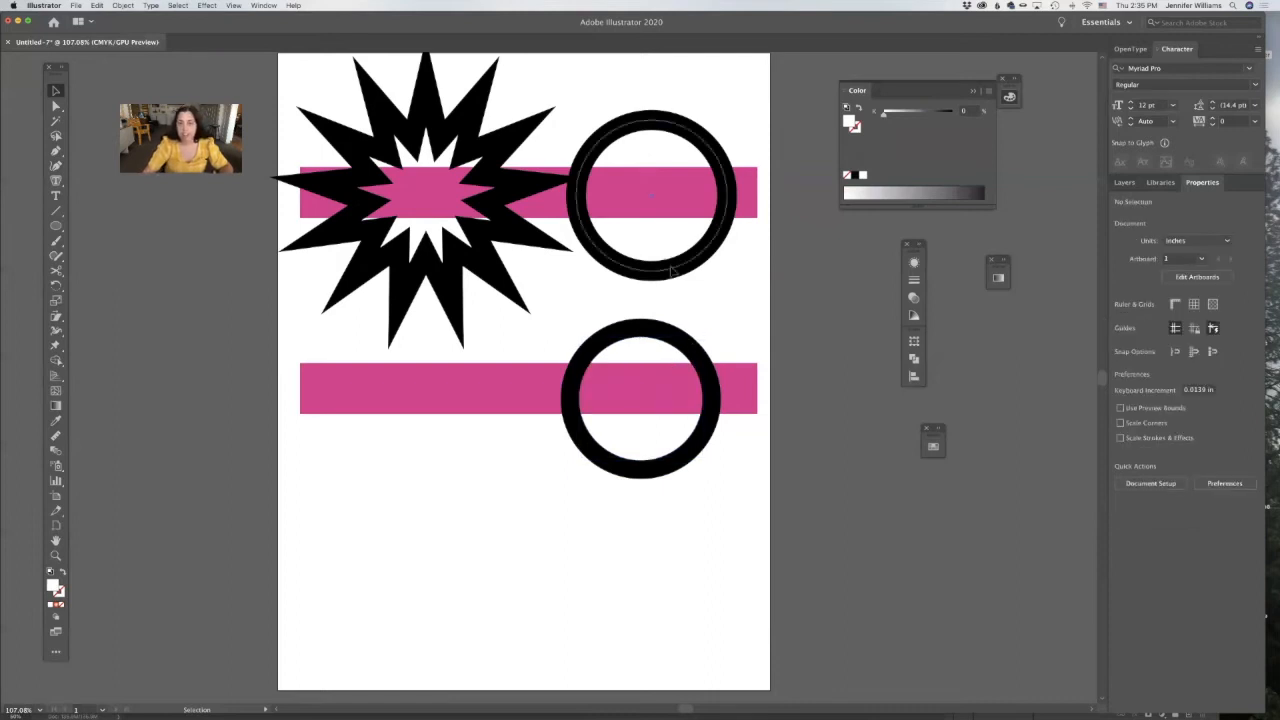
left_click(705, 371)
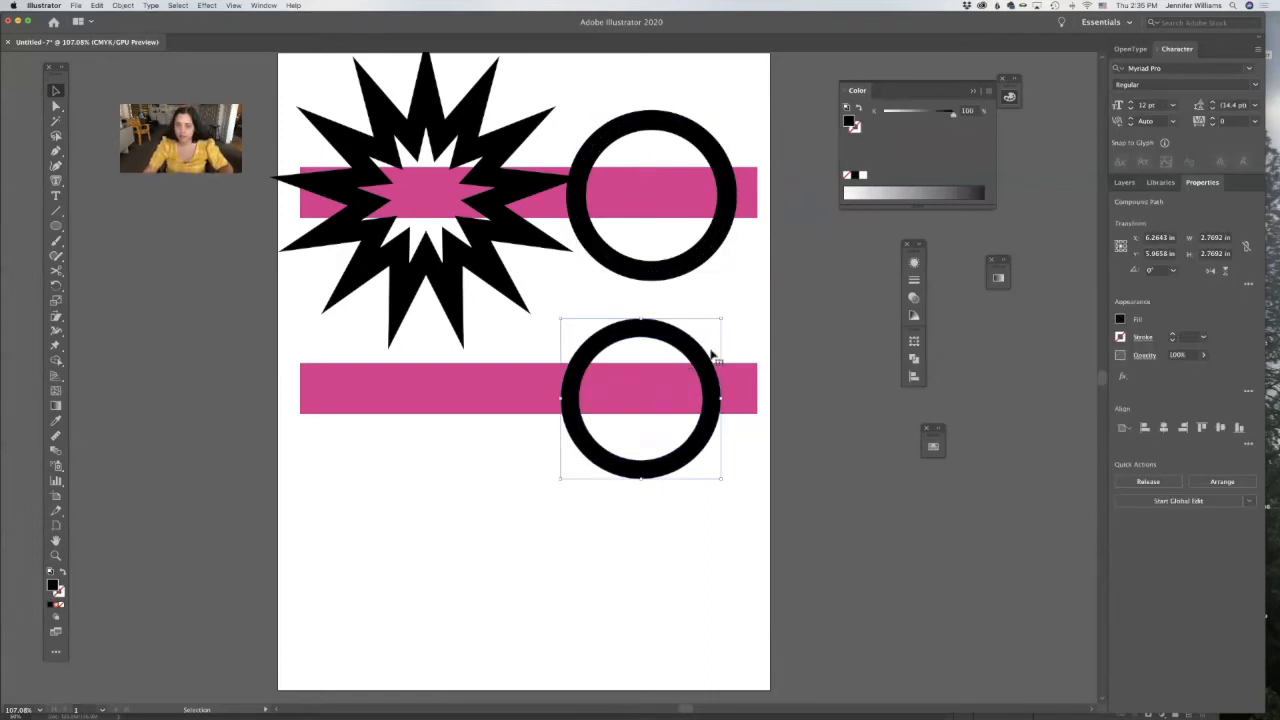
left_click(755, 355)
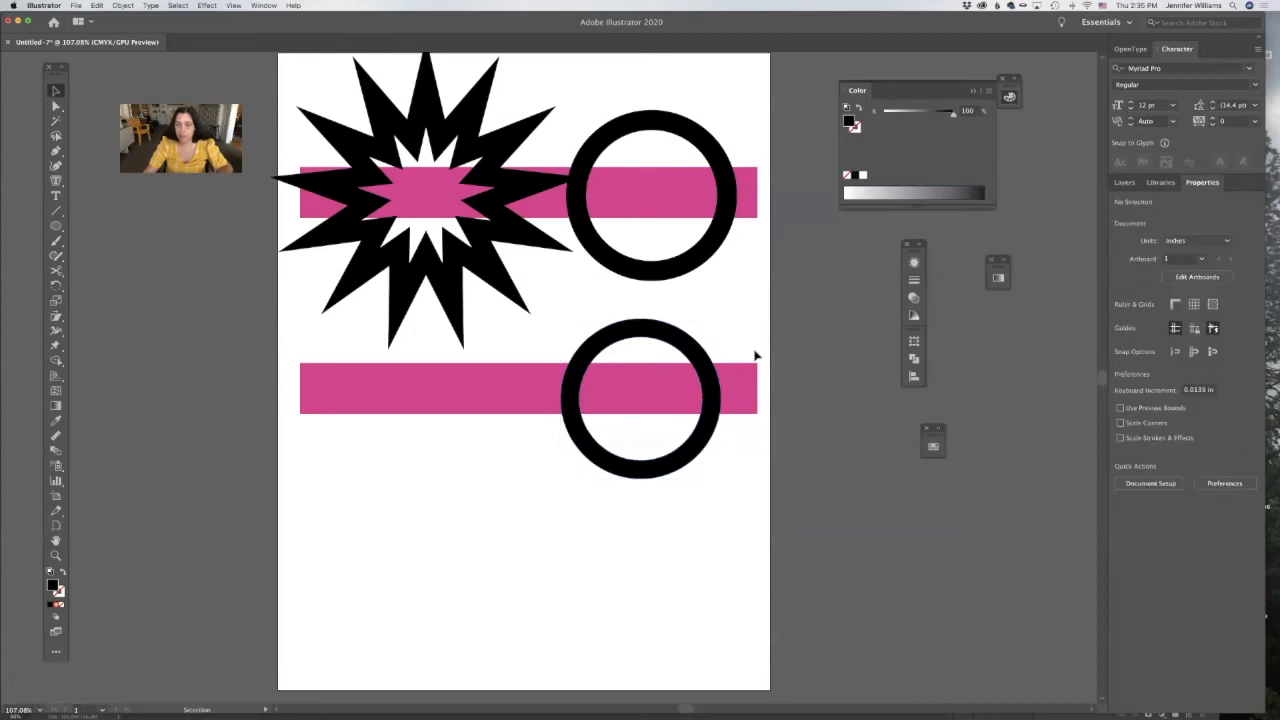
left_click(699, 264)
left_click(697, 368)
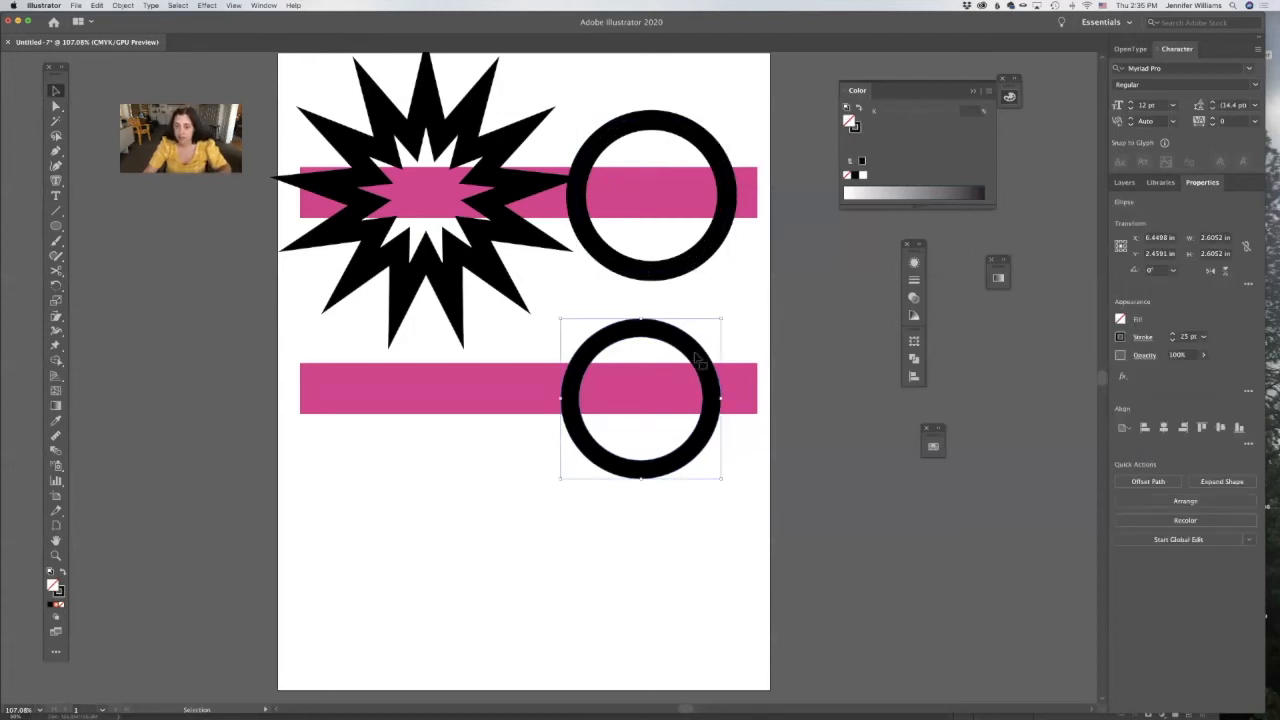
left_click_drag(720, 370, 298, 370)
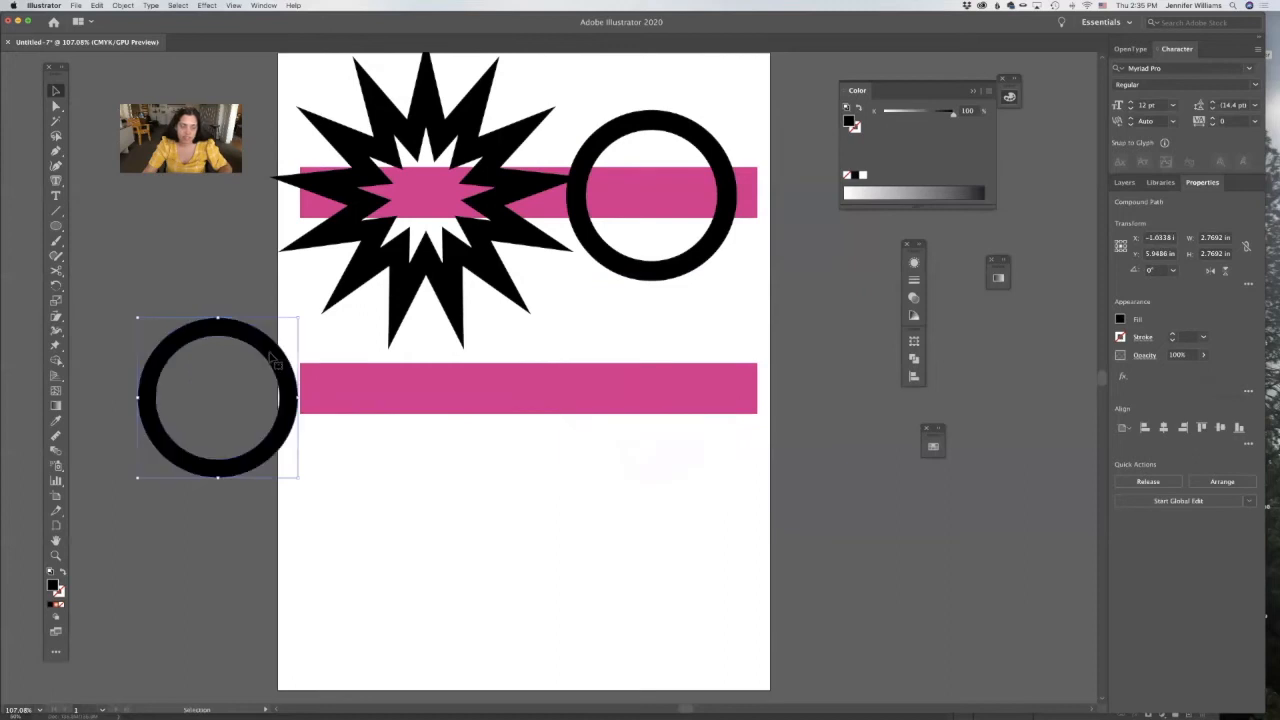
key("super+z")
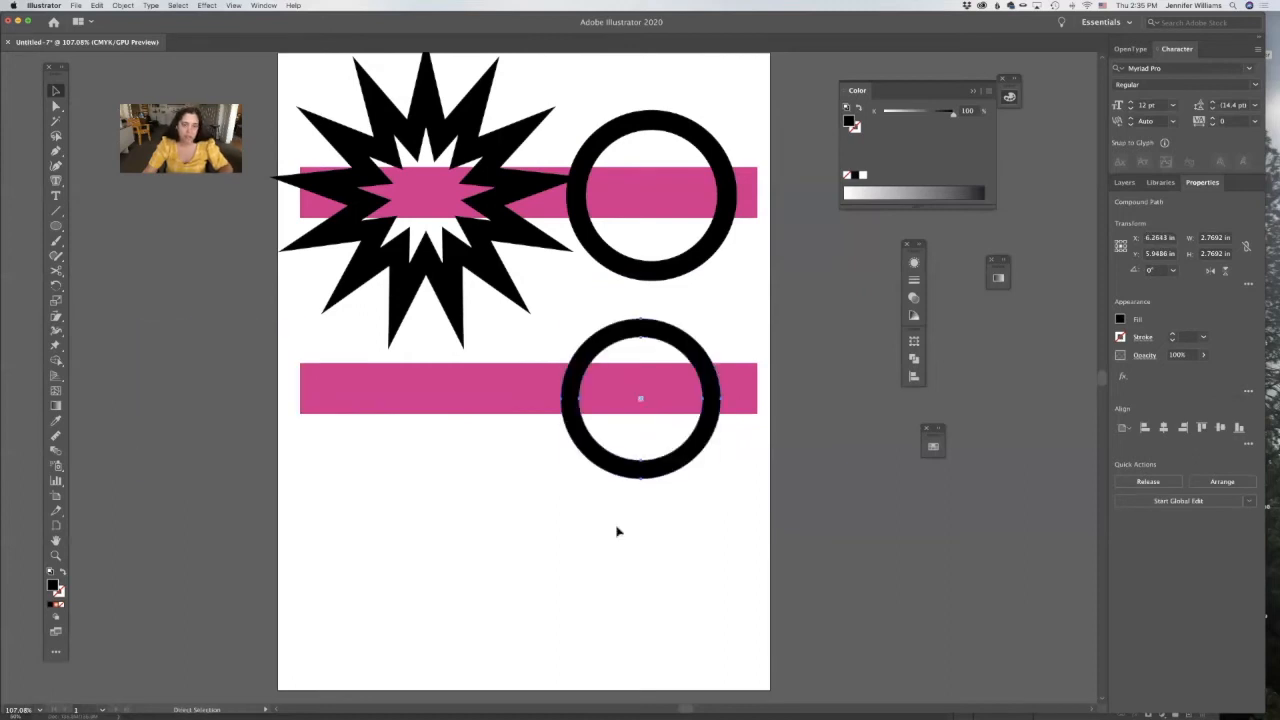
left_click(676, 268)
Delete the lower ring and the lower pink bar.
left_click(690, 351)
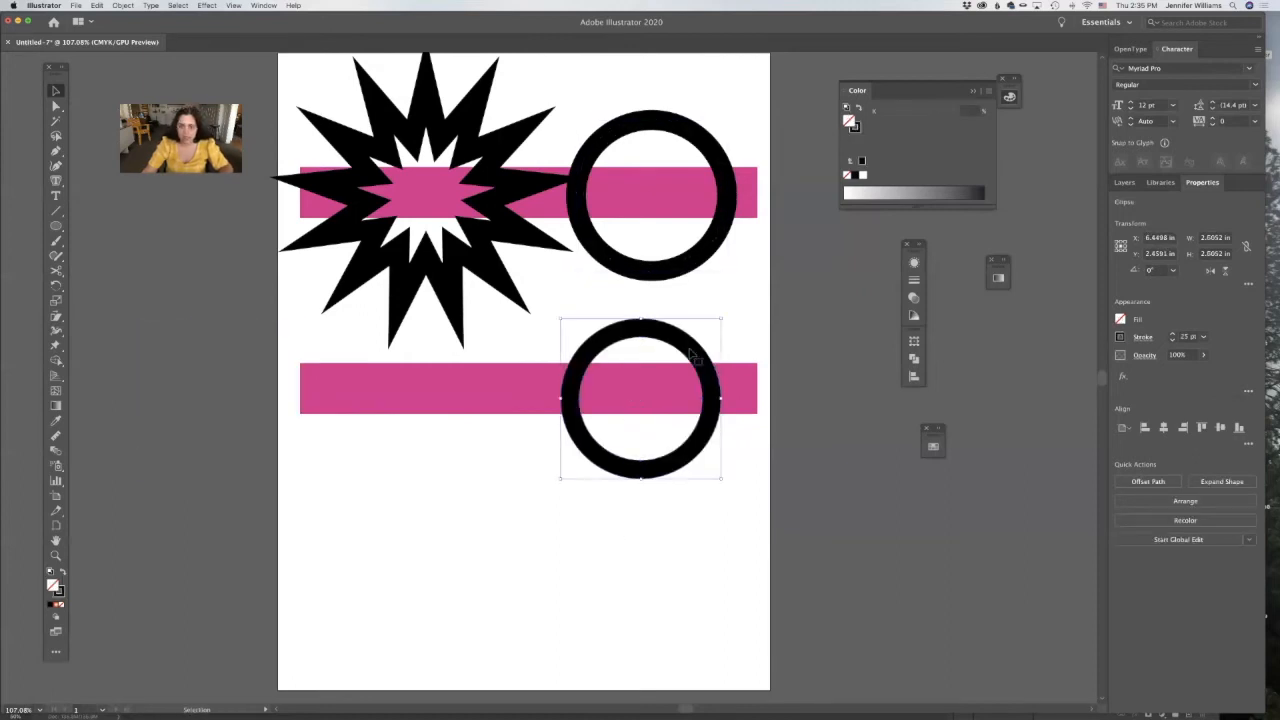
key("Delete")
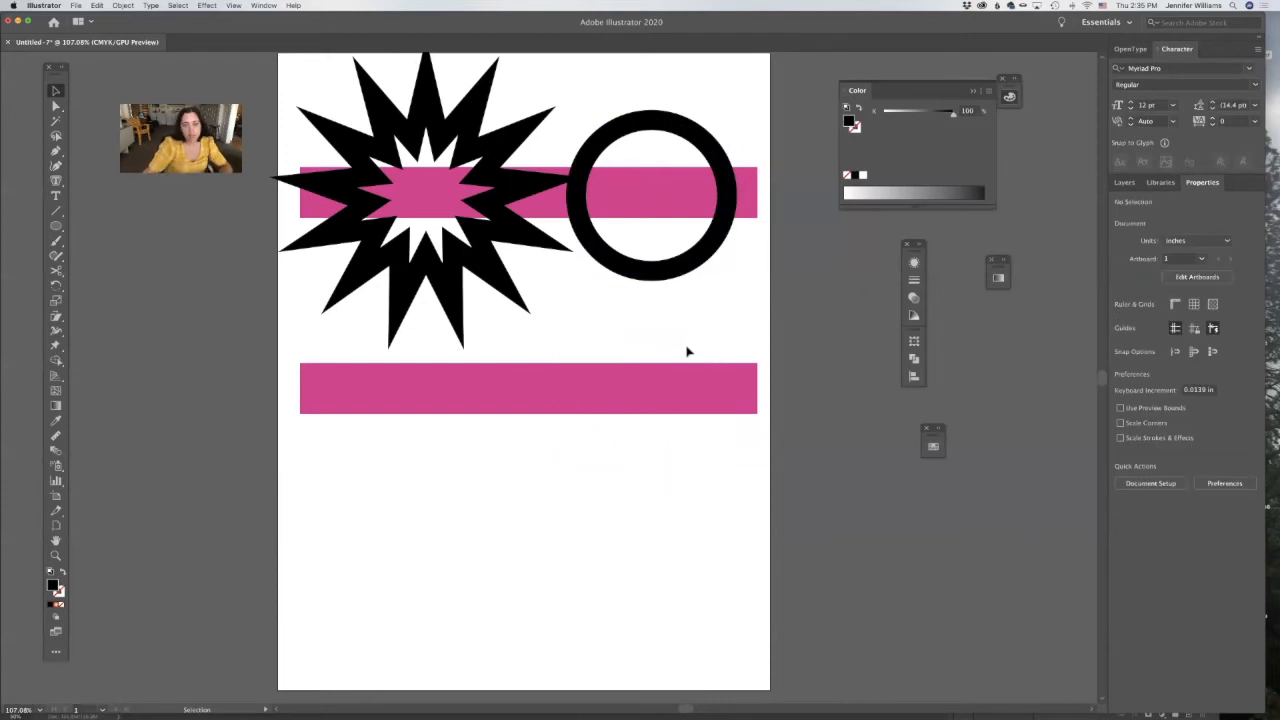
left_click(730, 412)
key("Delete")
Duplicate the starburst, pink bar and circle below the originals and scale the copy down to a small fraction of its size.
left_click_drag(703, 357, 421, 431)
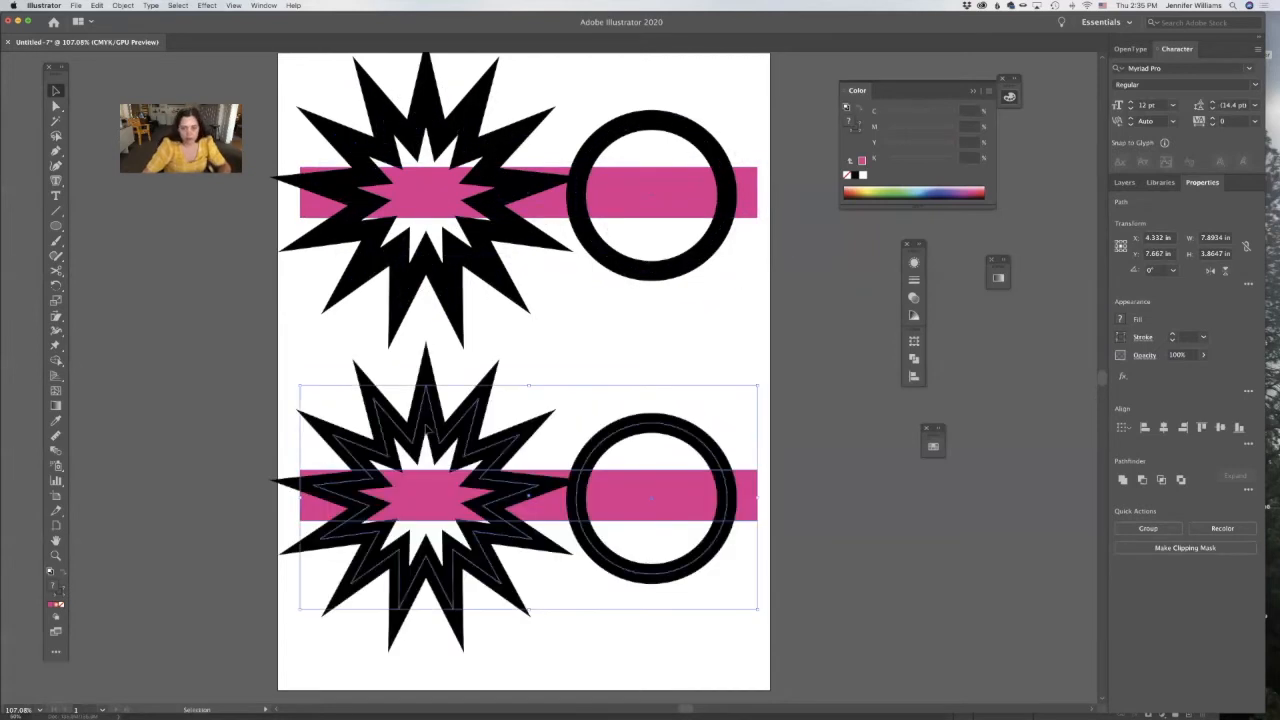
left_click(56, 301)
left_click_drag(262, 300, 383, 377)
key("super+shift+a")
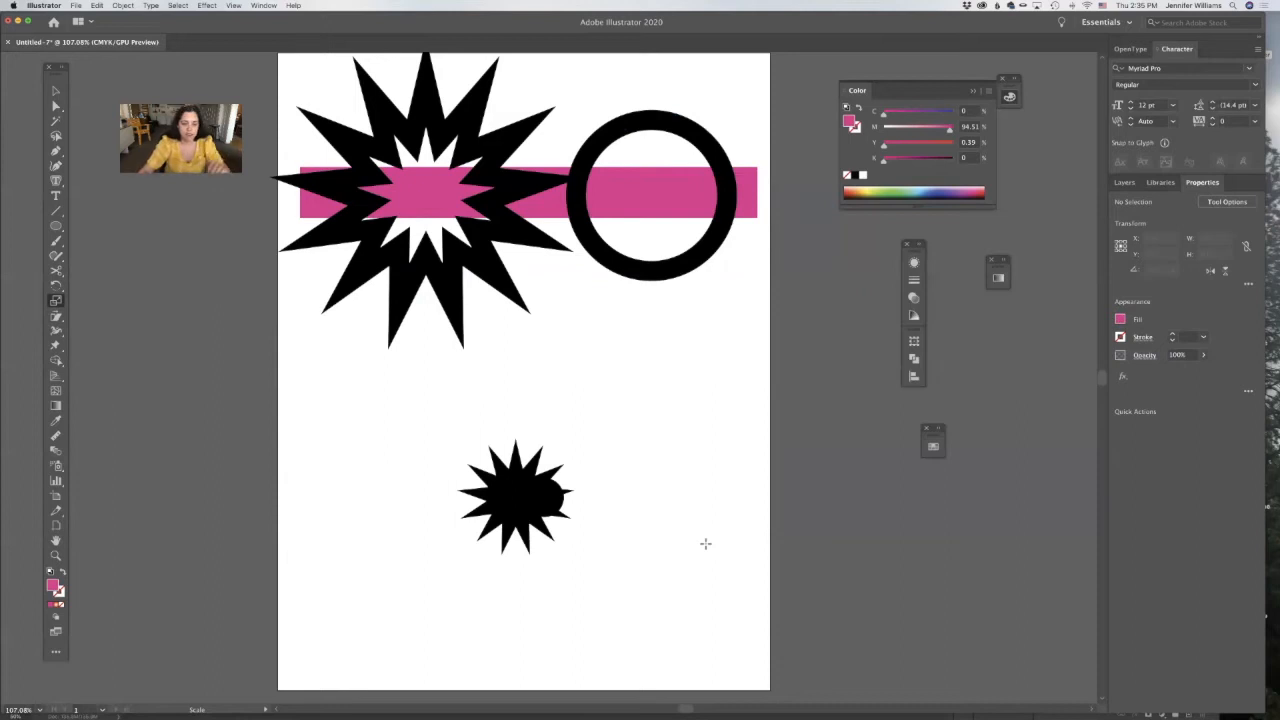
Switch the document to Outline view to examine the paths of the original and scaled artwork.
left_click(233, 5)
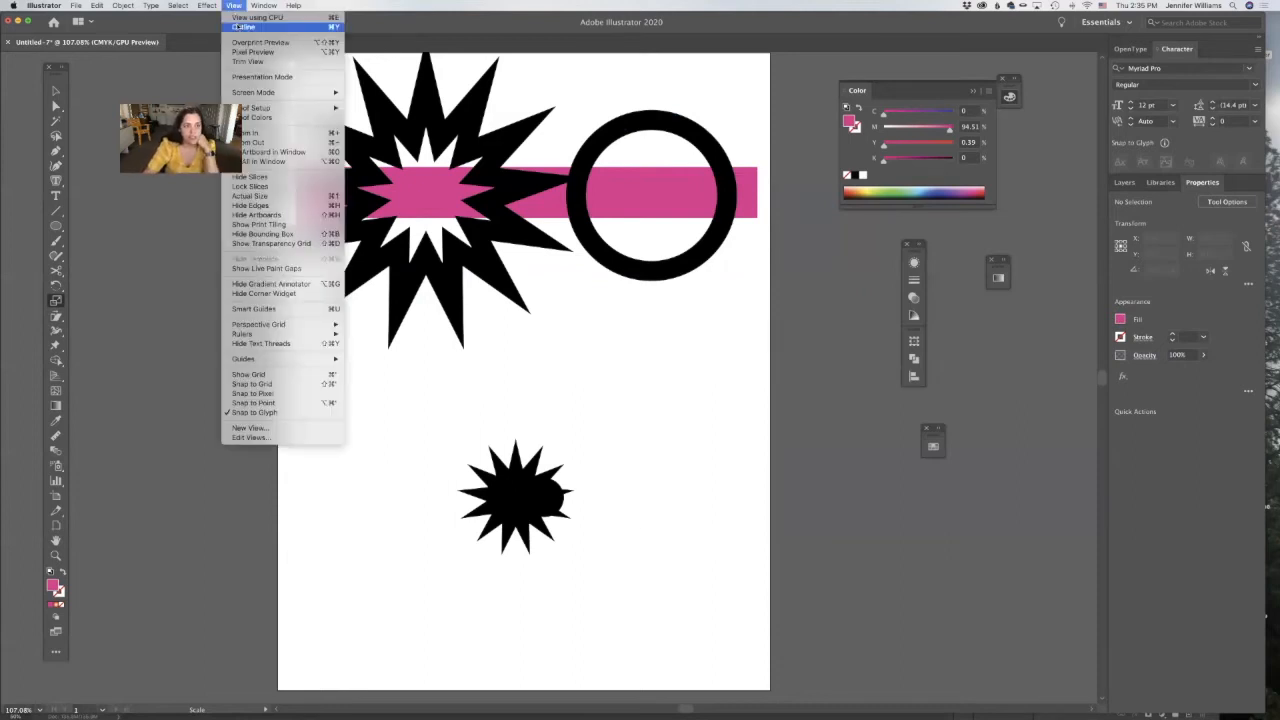
left_click(244, 26)
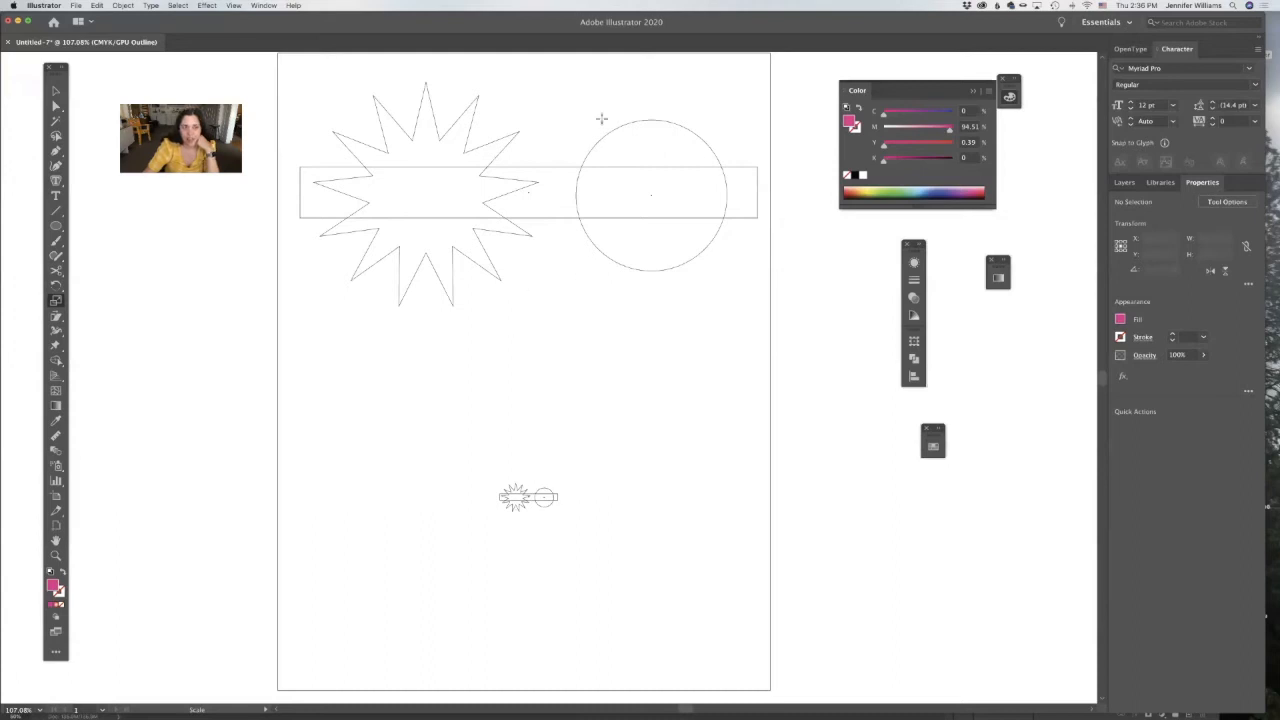
Return the document from Outline view to the normal Preview view.
left_click(231, 5)
left_click(235, 19)
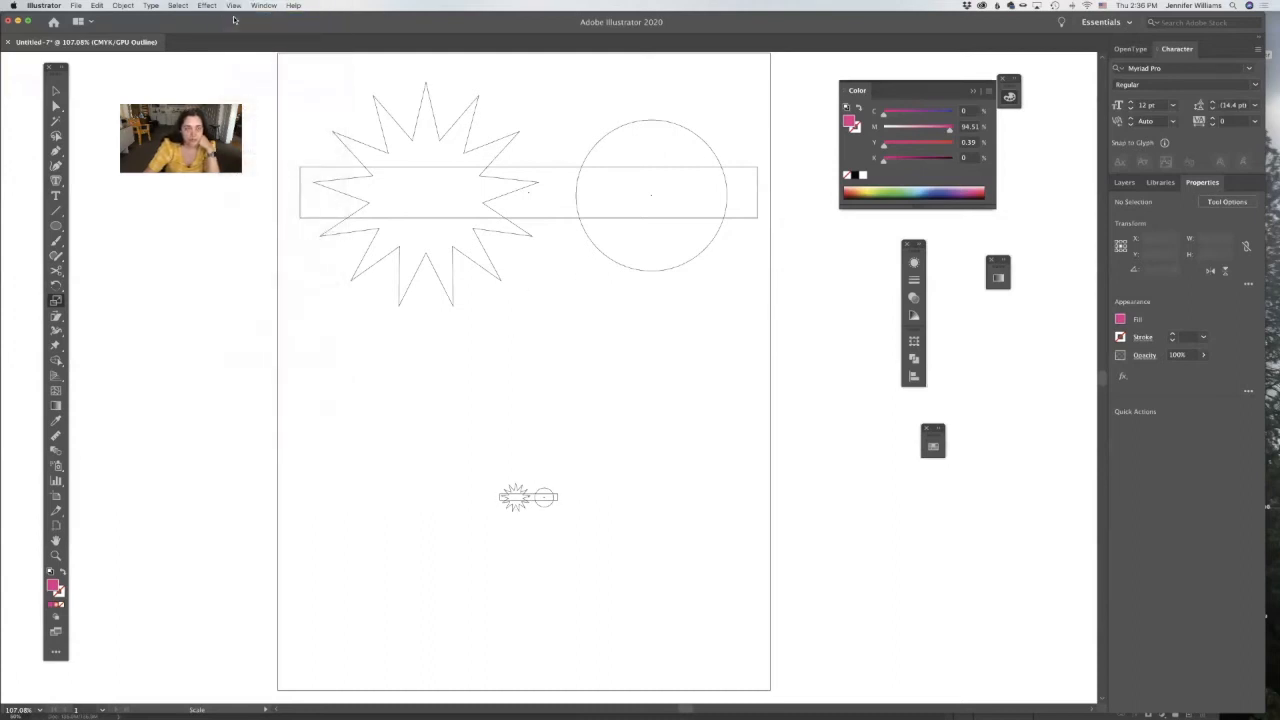
left_click(233, 5)
left_click(241, 17)
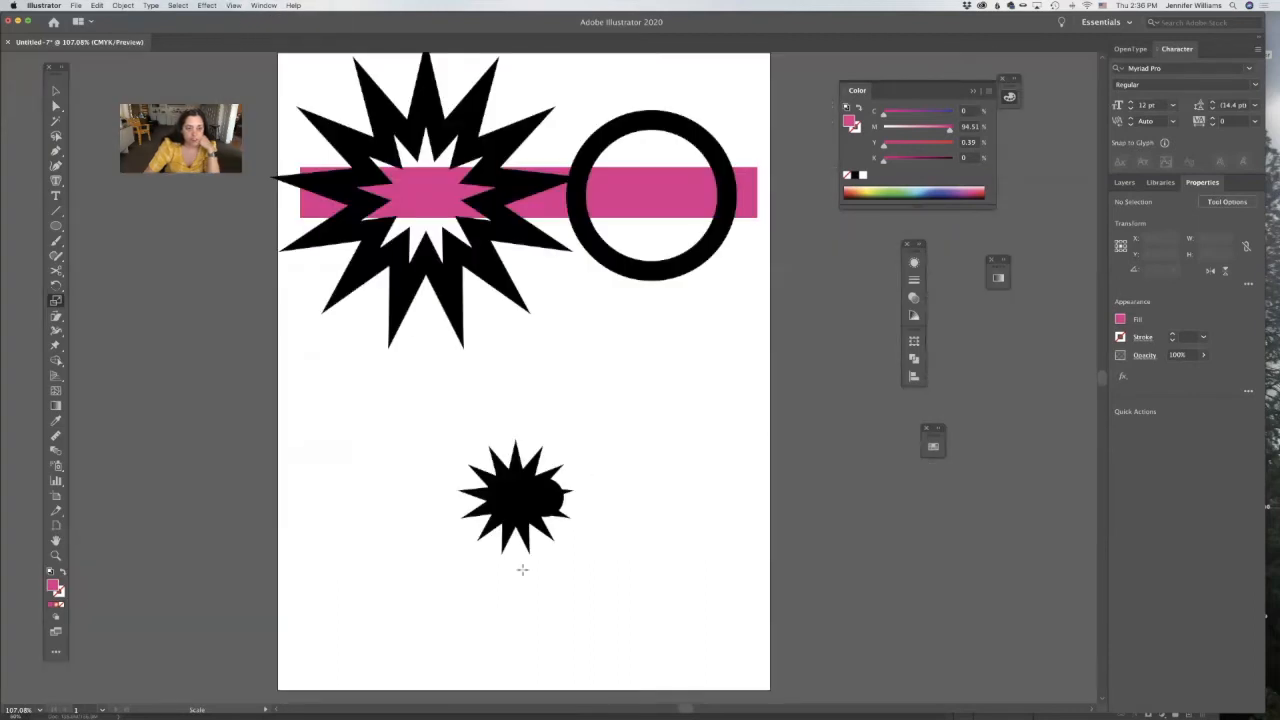
Select the original starburst and circle in turn to check their stroke settings.
key("v")
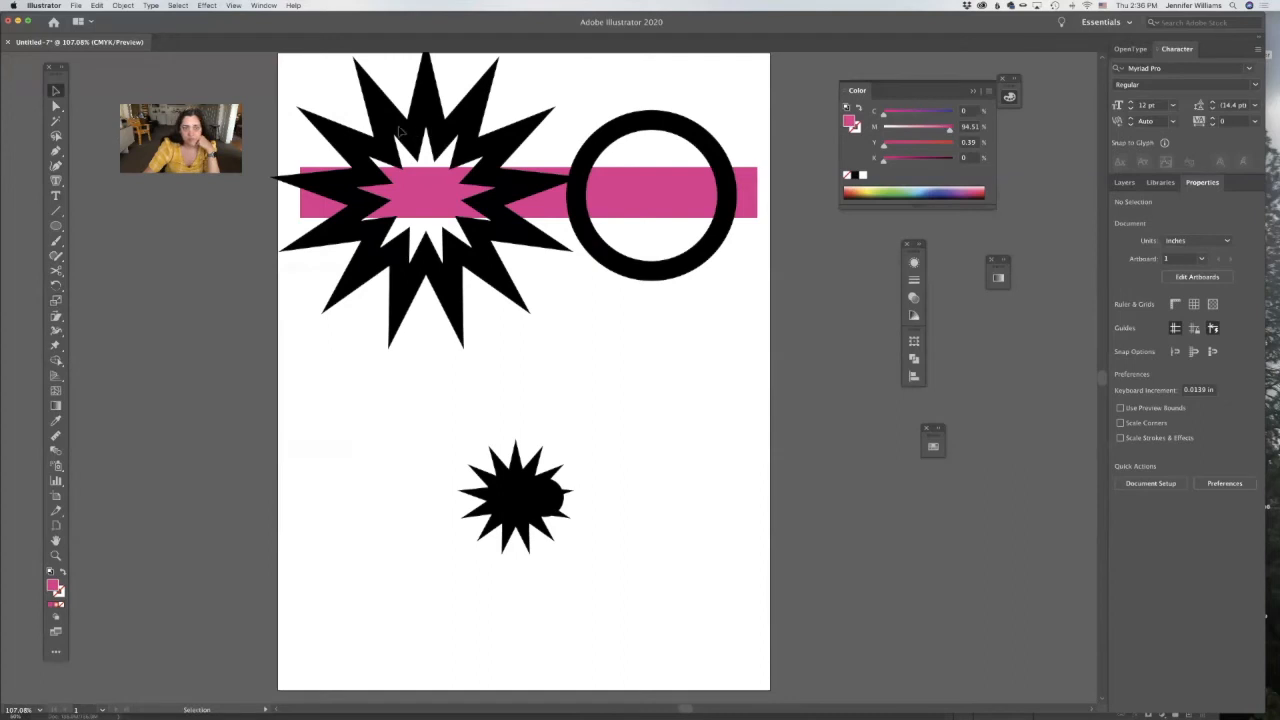
left_click(399, 132)
left_click(624, 213)
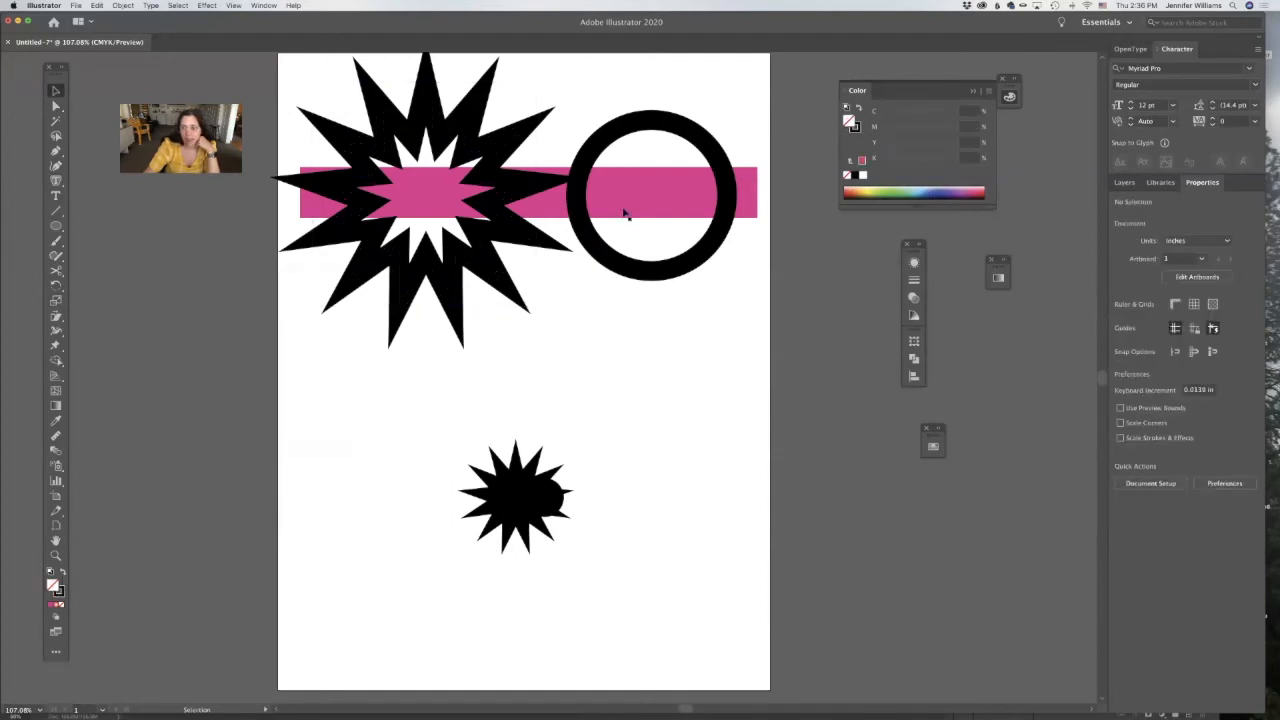
left_click(607, 142)
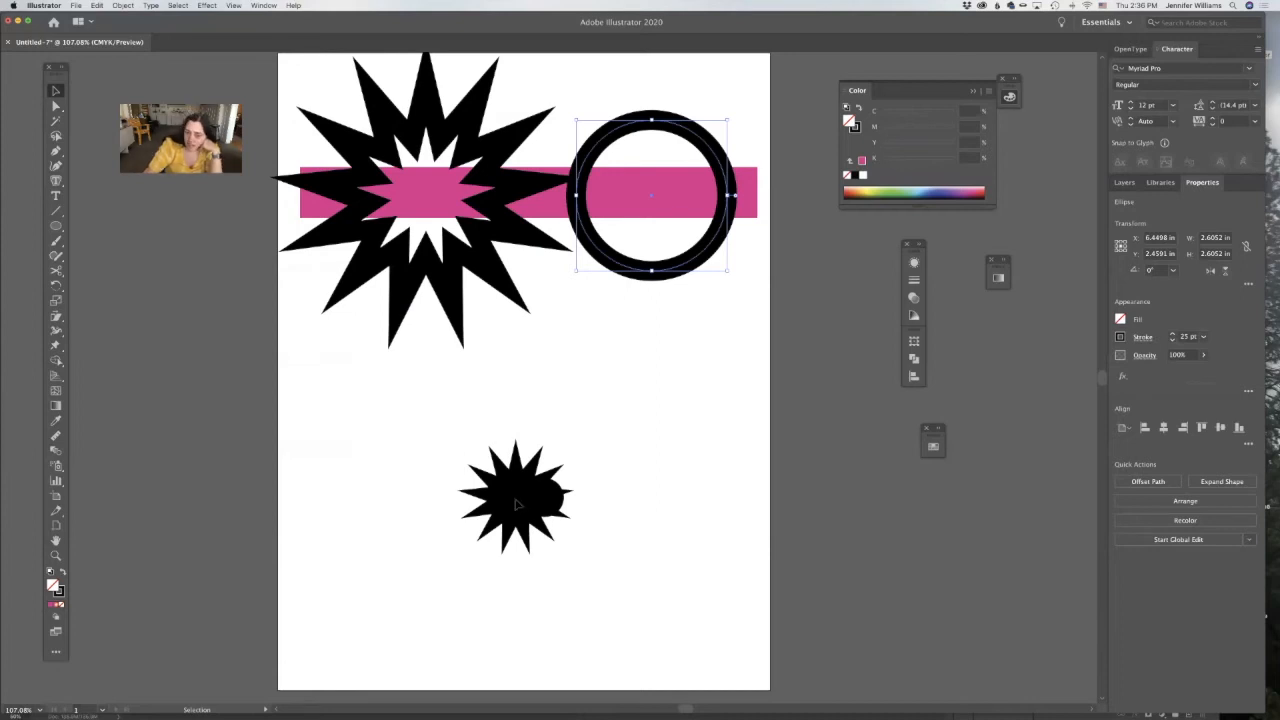
Delete the scaled-down copy of the starburst, bar and circle.
left_click(556, 508)
left_click_drag(631, 554, 455, 464)
key("Delete")
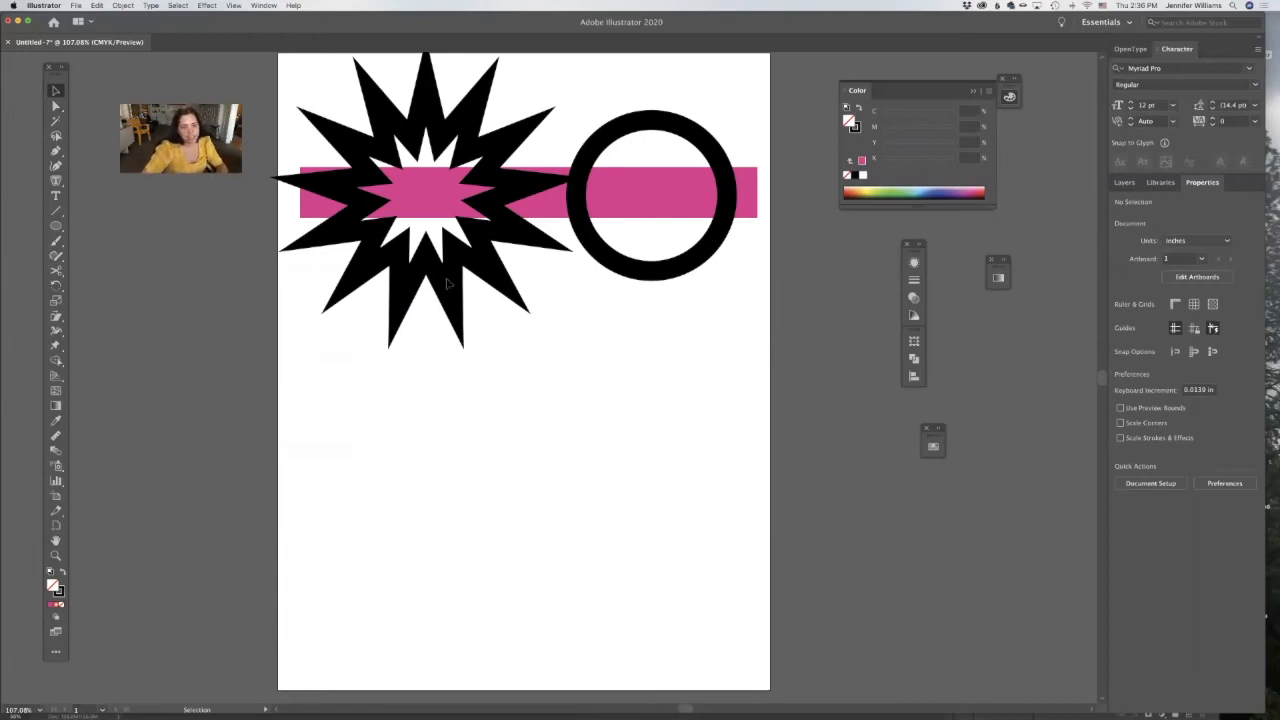
Expand the fill and stroke of the starburst and the circle together into filled shapes.
left_click_drag(549, 299, 290, 88)
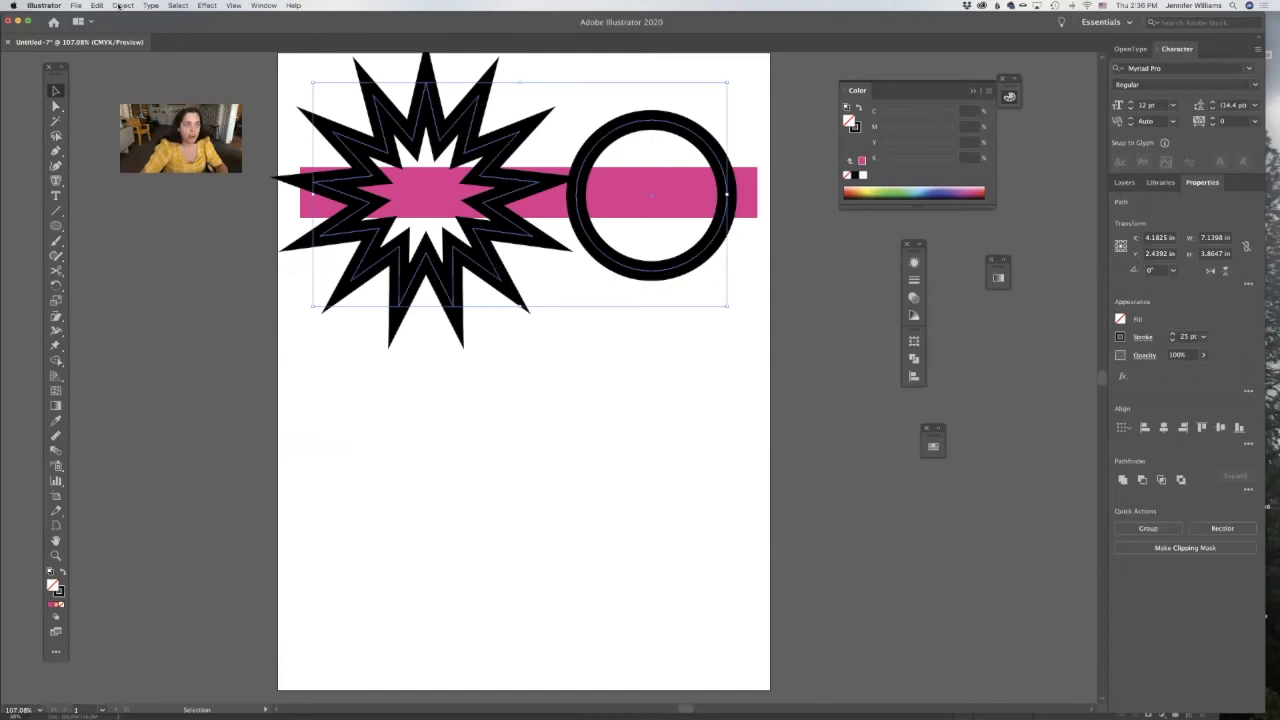
left_click(120, 5)
left_click(135, 108)
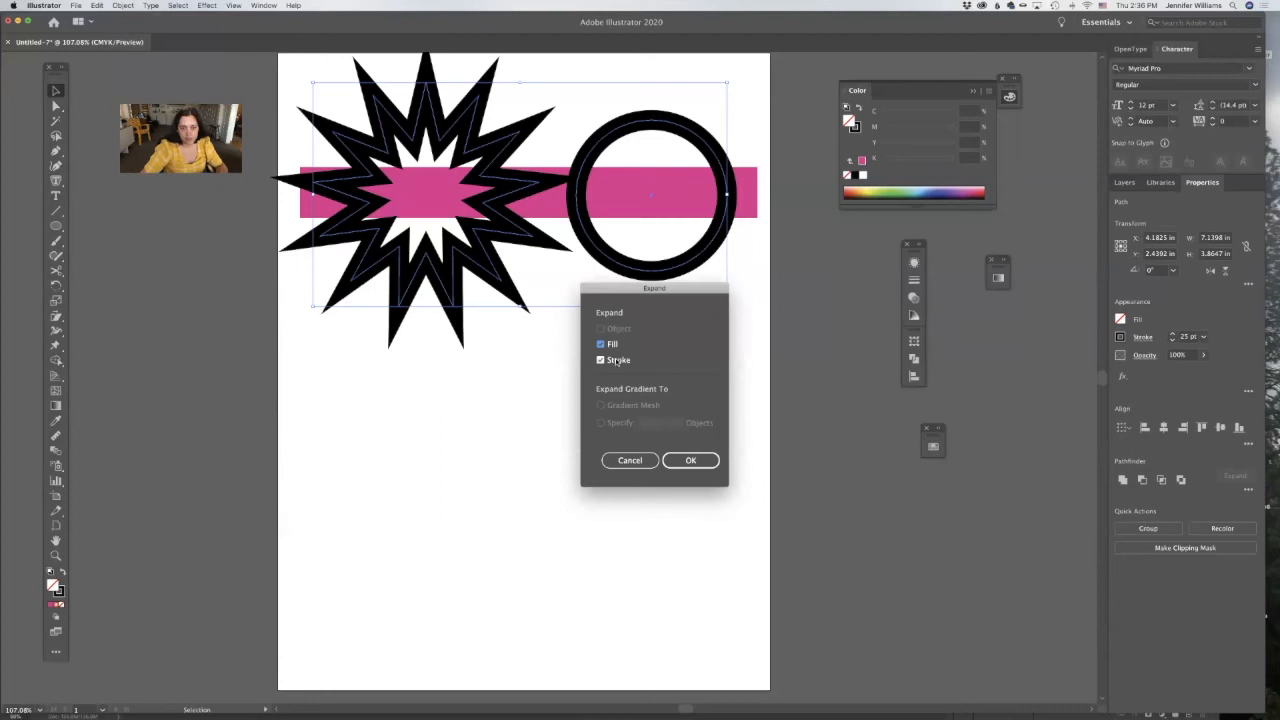
left_click(692, 461)
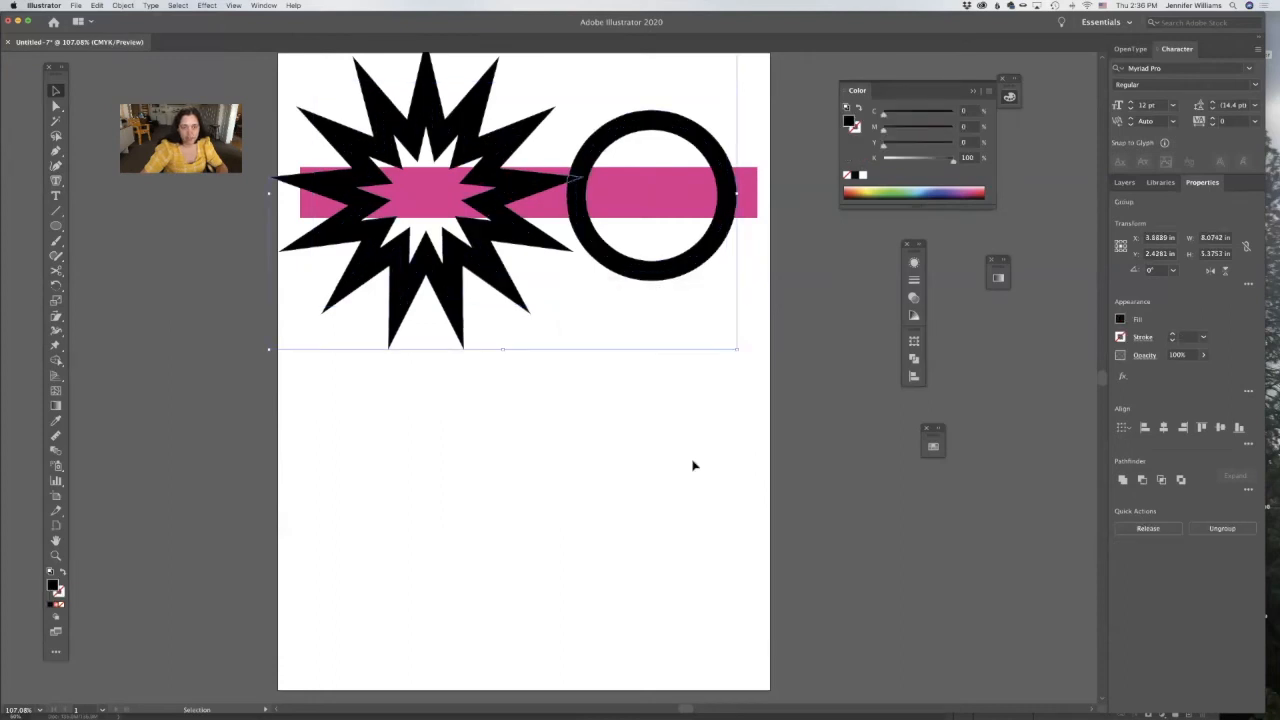
Move the expanded starburst and the expanded ring separately down off the pink bar.
left_click(555, 281)
left_click(480, 268)
left_click_drag(482, 269, 481, 349)
left_click(609, 280)
left_click(617, 264)
left_click_drag(618, 268, 666, 408)
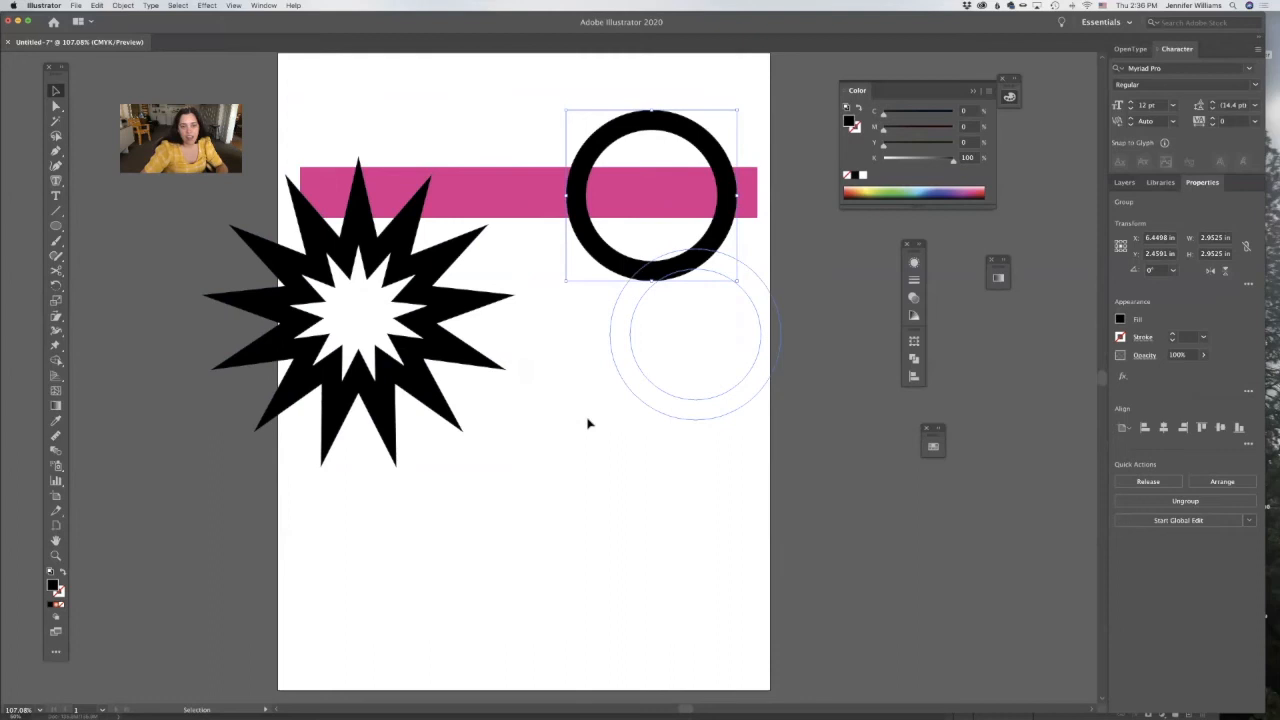
Scale the expanded starburst down proportionally about its centre, and do the same with the expanded ring.
left_click(434, 352)
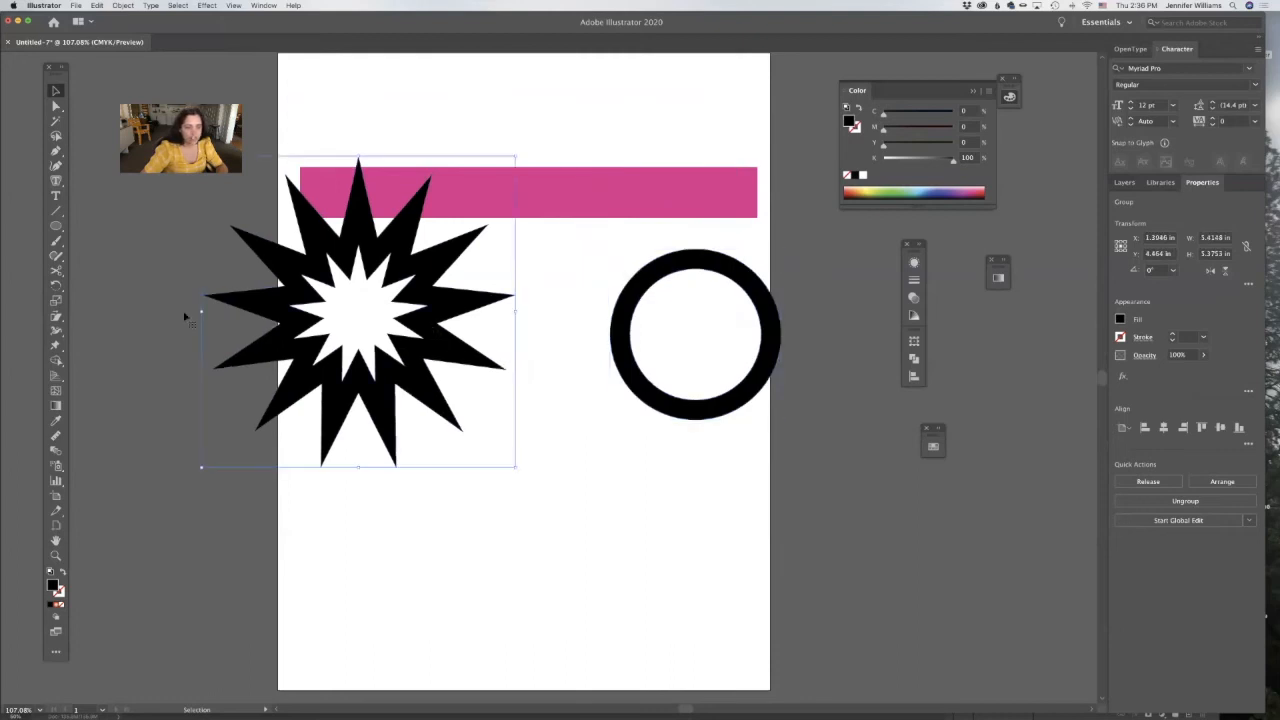
key("s")
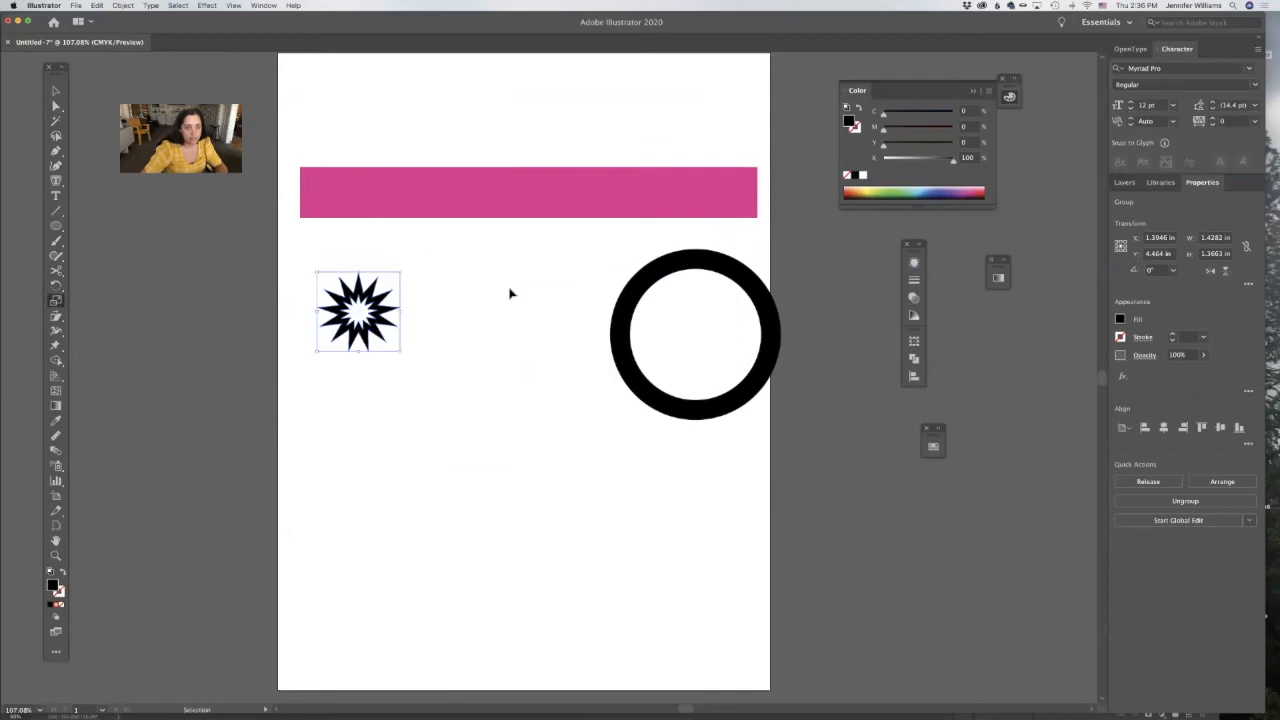
left_click(510, 293)
key("s")
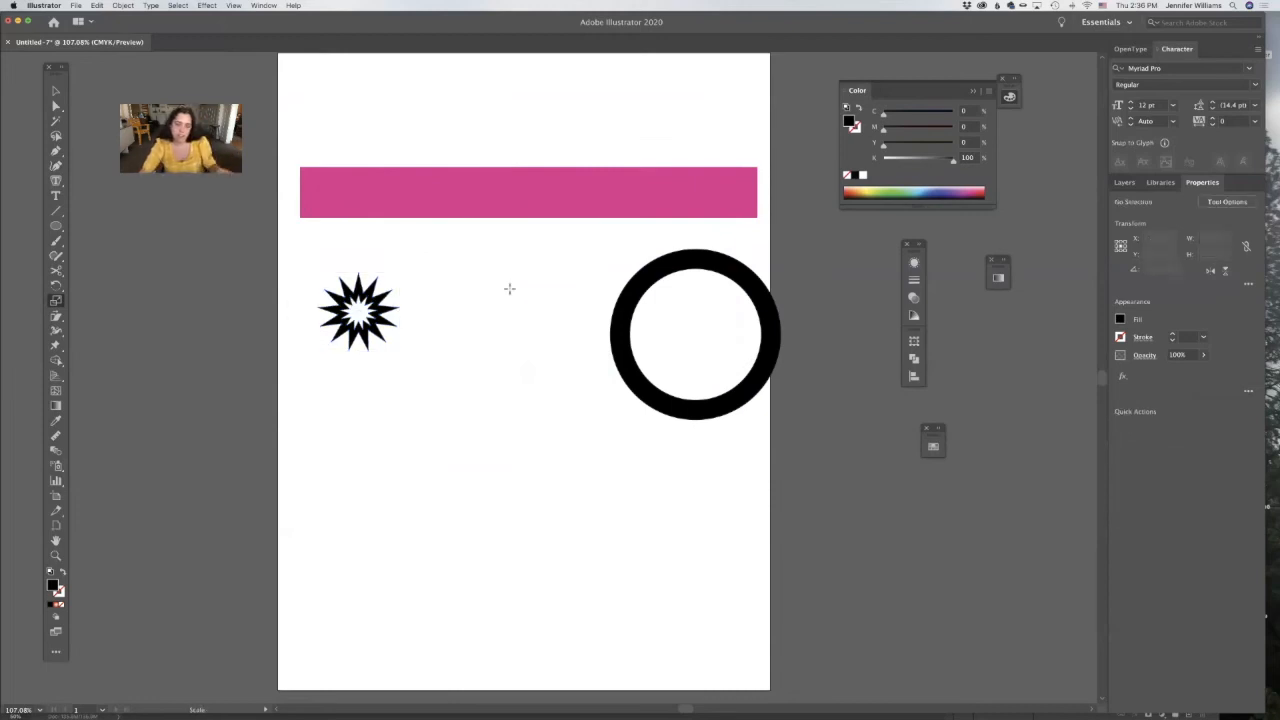
left_click(621, 330)
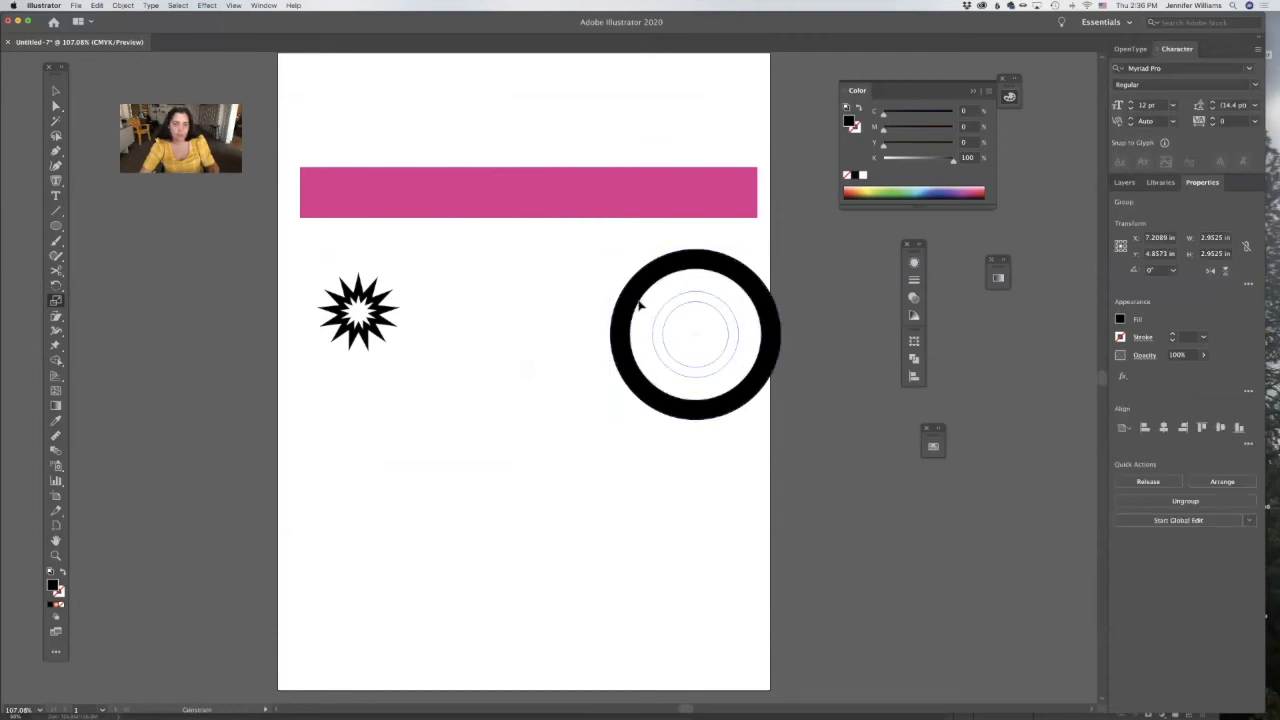
left_click_drag(605, 297, 589, 294)
left_click(587, 296, "super")
Undo the scaling of the starburst and ring, and clear the selection.
key("super+z")
key("super+z")
key("super+z")
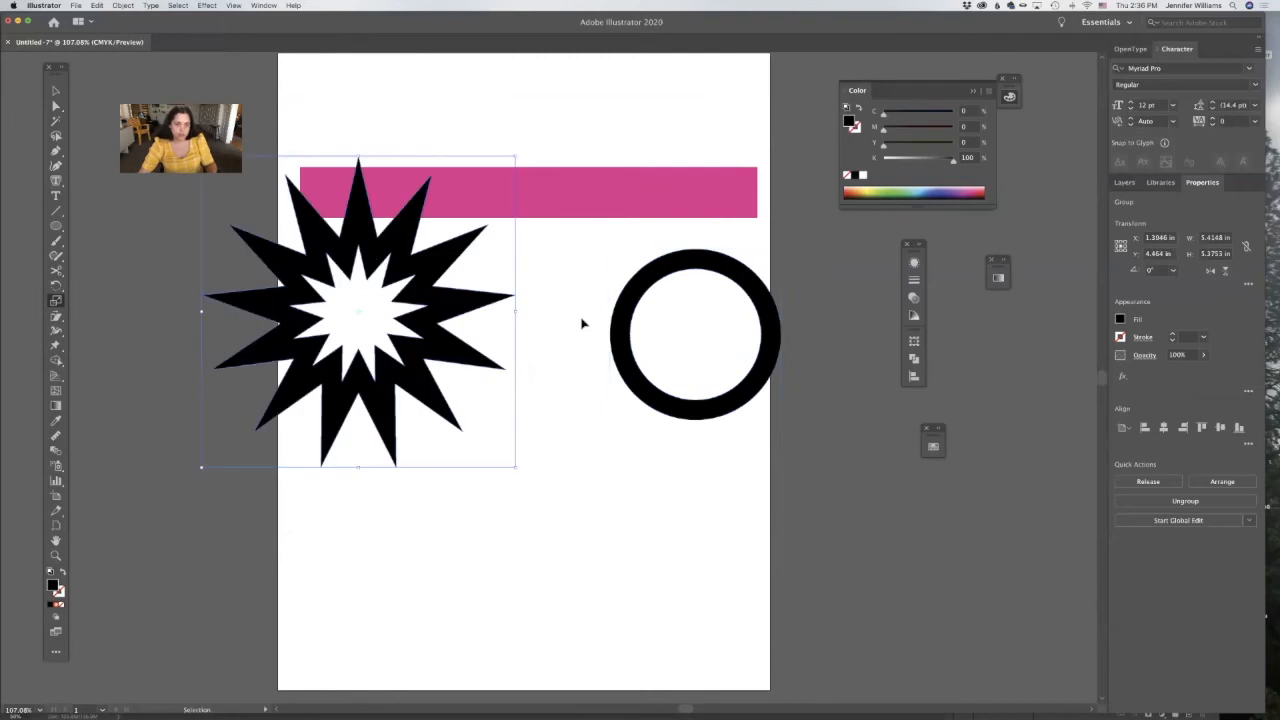
left_click(582, 316, "super")
Add the point text "Hello" on the empty area below the starburst.
left_click(56, 196)
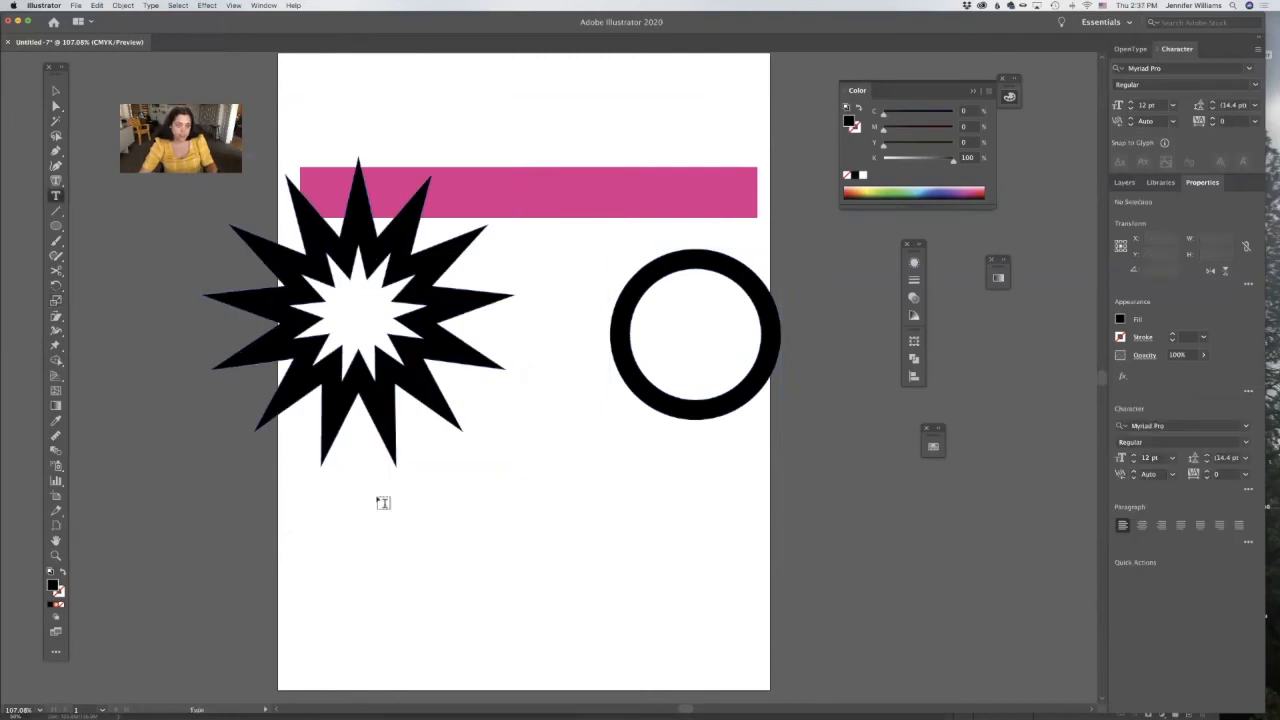
left_click(423, 528)
type("Hello")
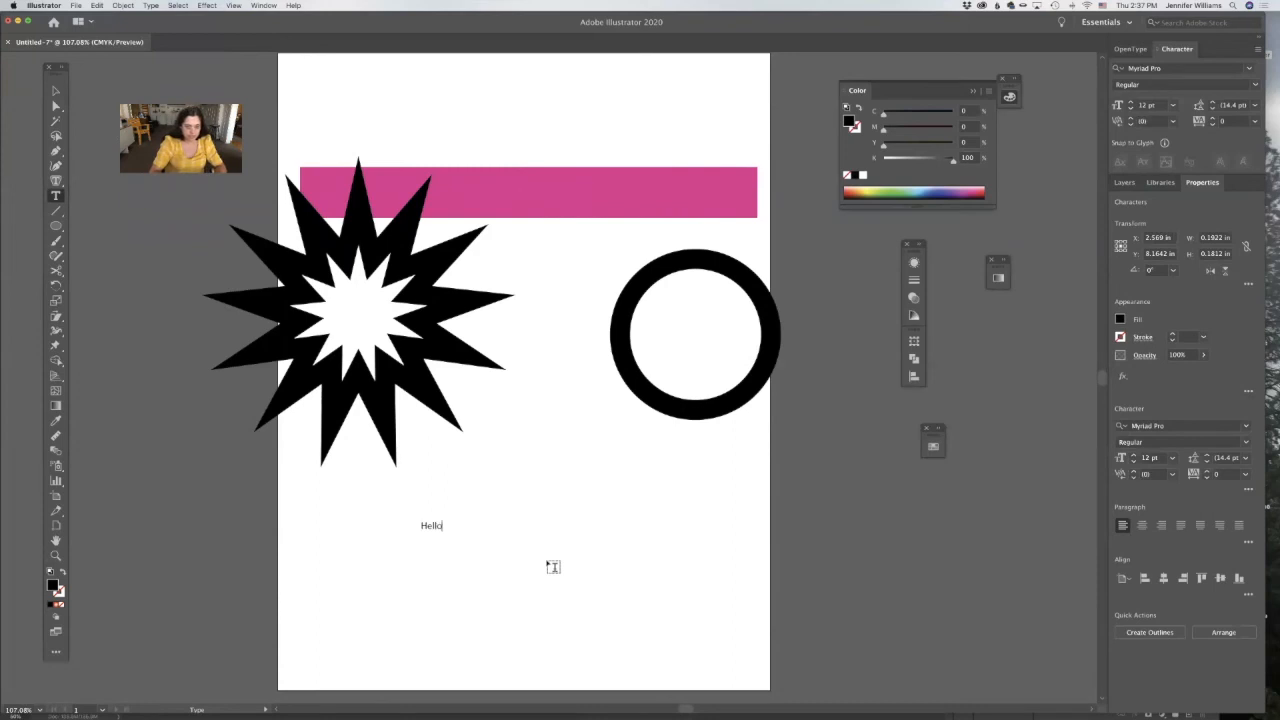
Scale the "Hello" text up proportionally to about 121 pt.
left_click(431, 528, "super")
left_click(55, 300)
left_click_drag(589, 360, 541, 466)
left_click_drag(546, 461, 765, 224)
Convert the enlarged "Hello" text to outlines.
key("v")
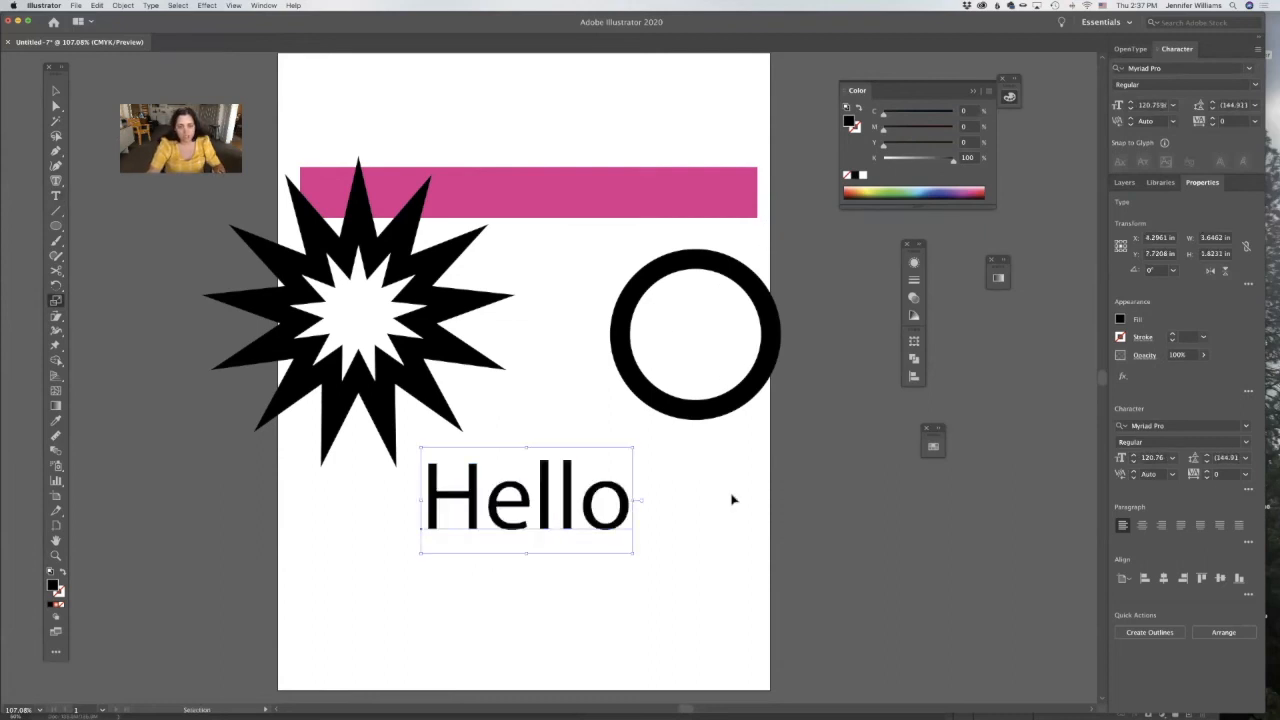
key("super+shift+a")
left_click(549, 510, "super")
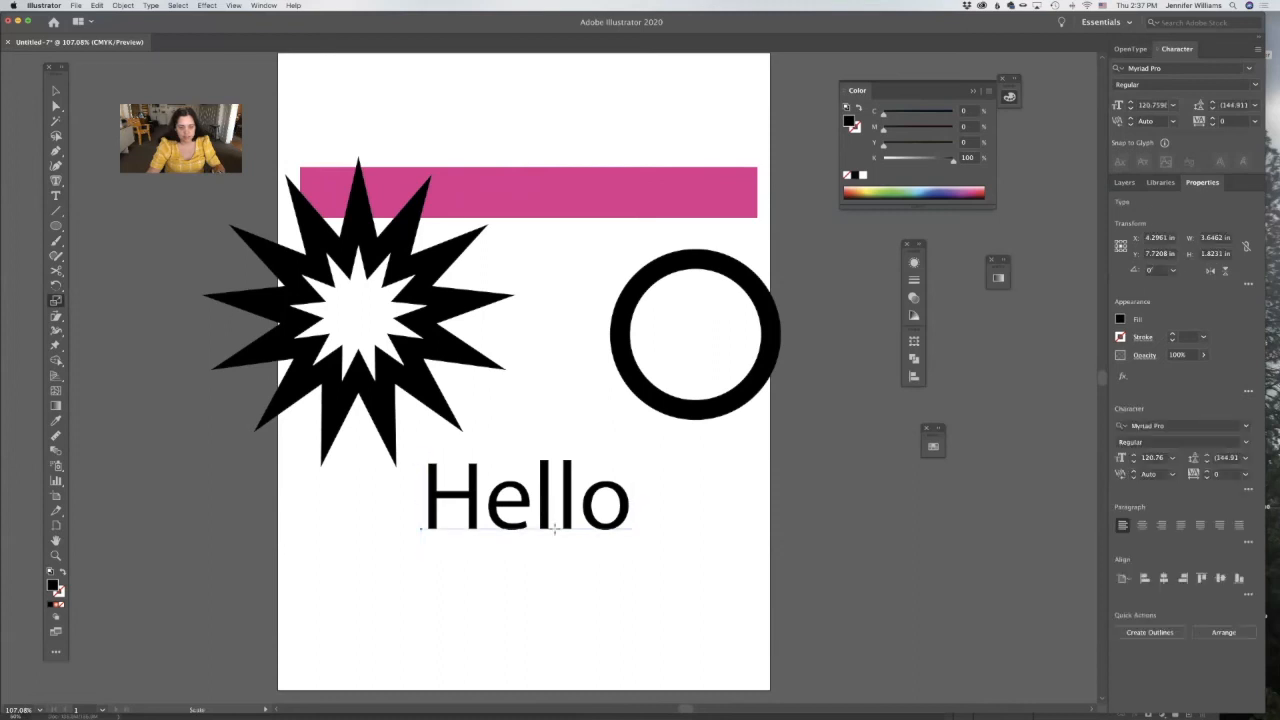
left_click(122, 6)
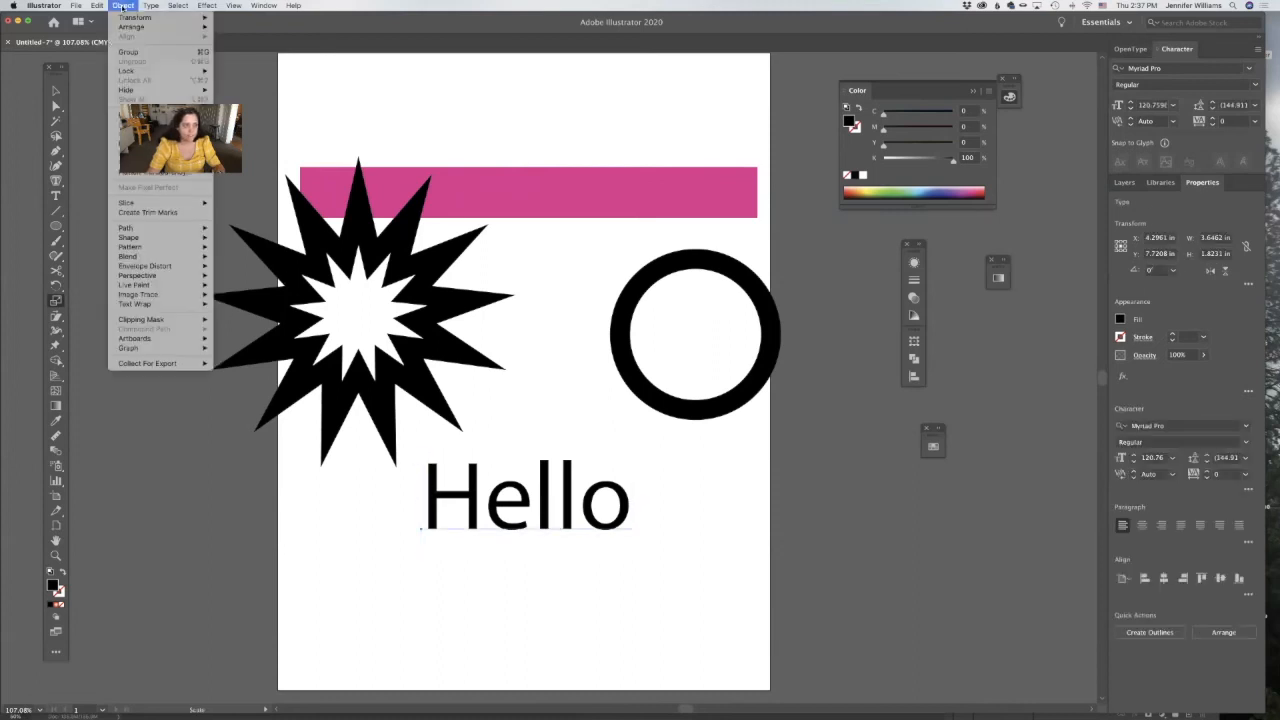
mouse_move(156, 6)
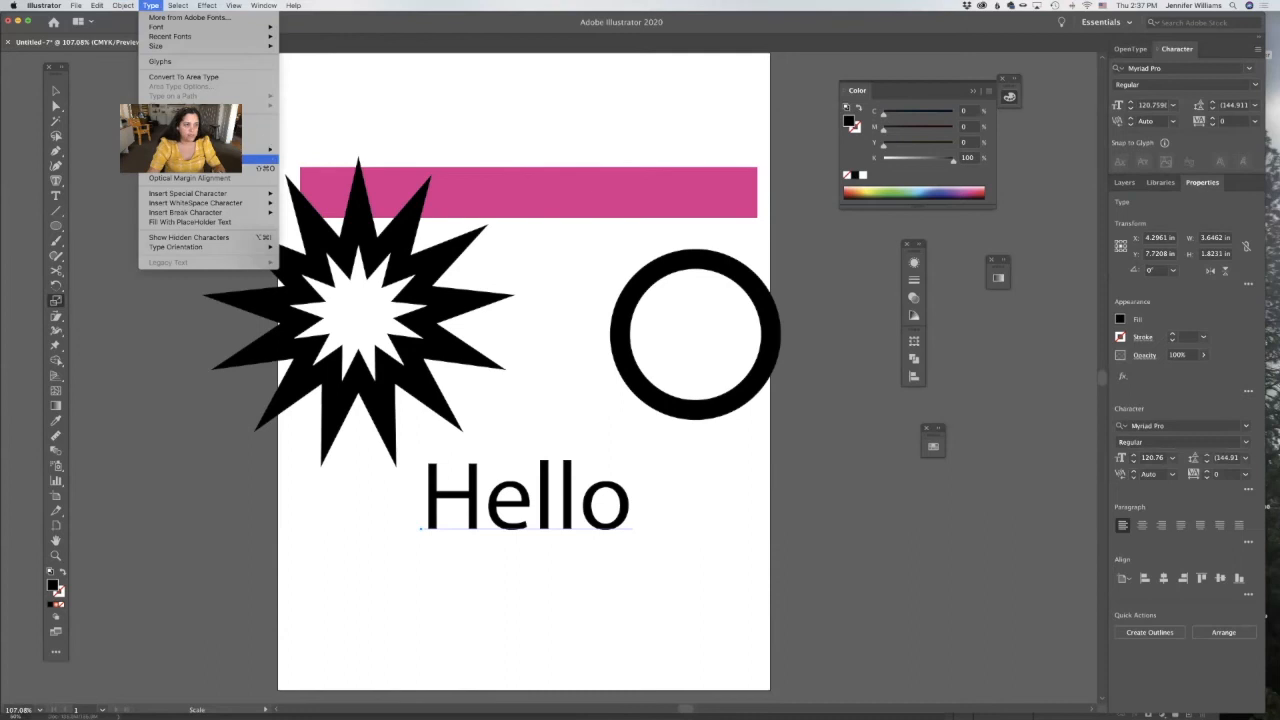
left_click(258, 166)
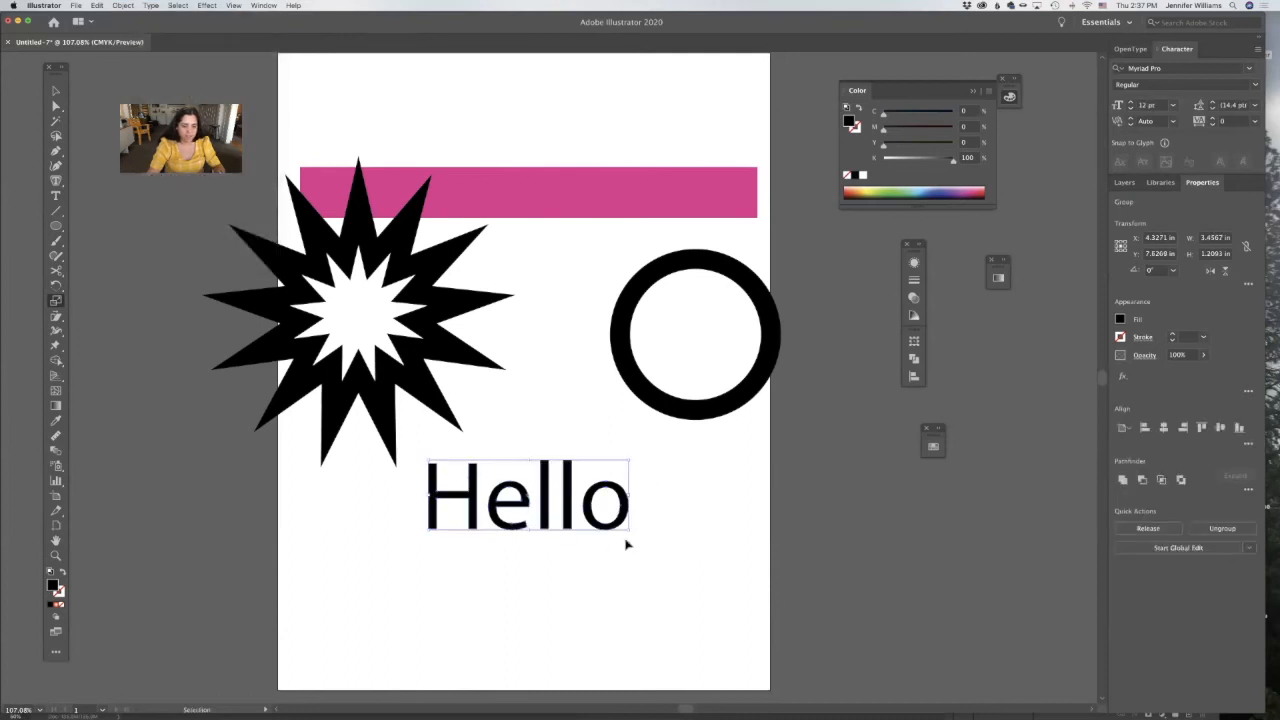
Move the pink bar down so that it lies behind the outlined "Hello" lettering.
left_click(337, 488)
left_click(62, 225)
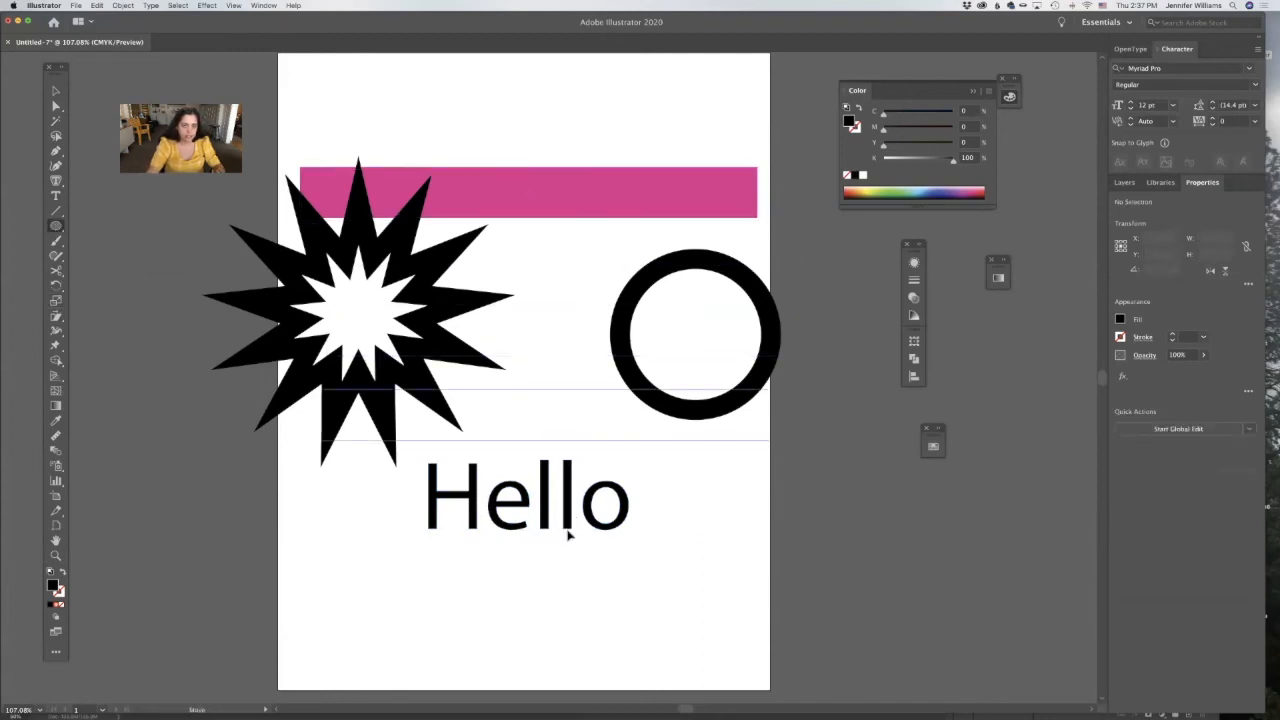
left_click_drag(566, 514, 566, 493)
left_click(603, 554)
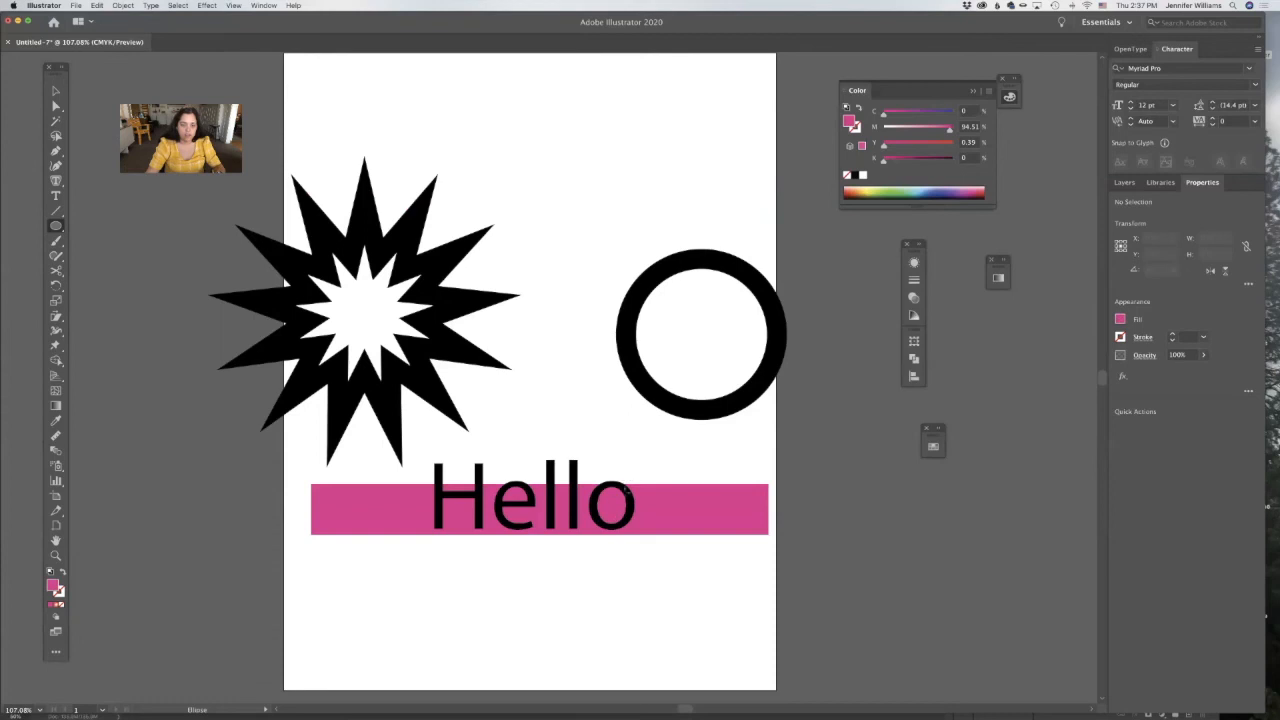
Release the compound paths of the outlined "Hello" lettering.
key("v")
left_click(513, 506)
left_click(122, 5)
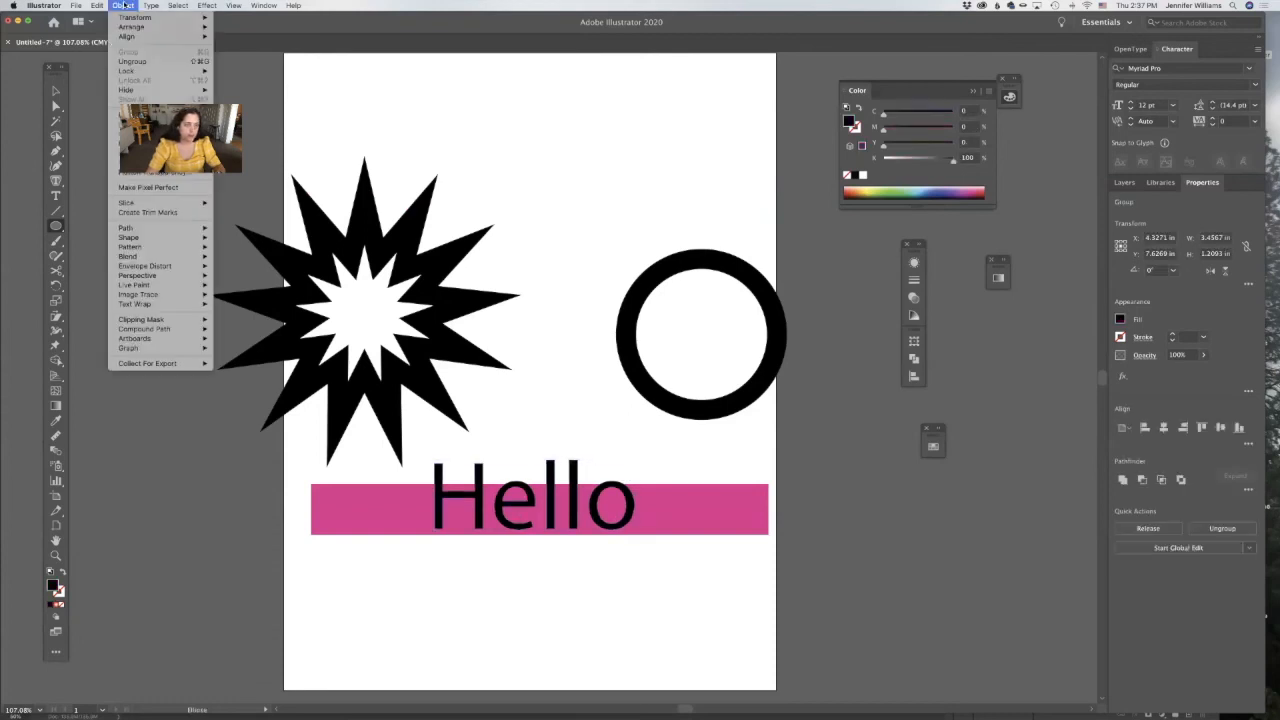
mouse_move(167, 328)
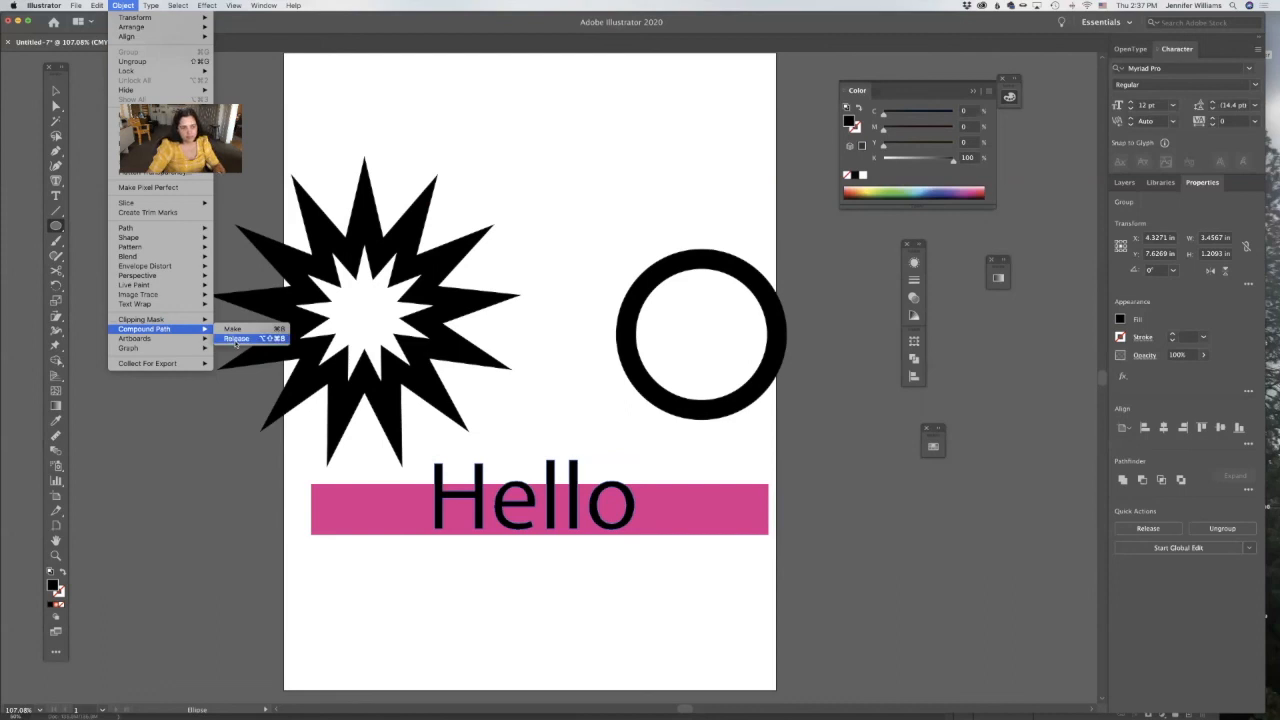
left_click(236, 339)
left_click(613, 503)
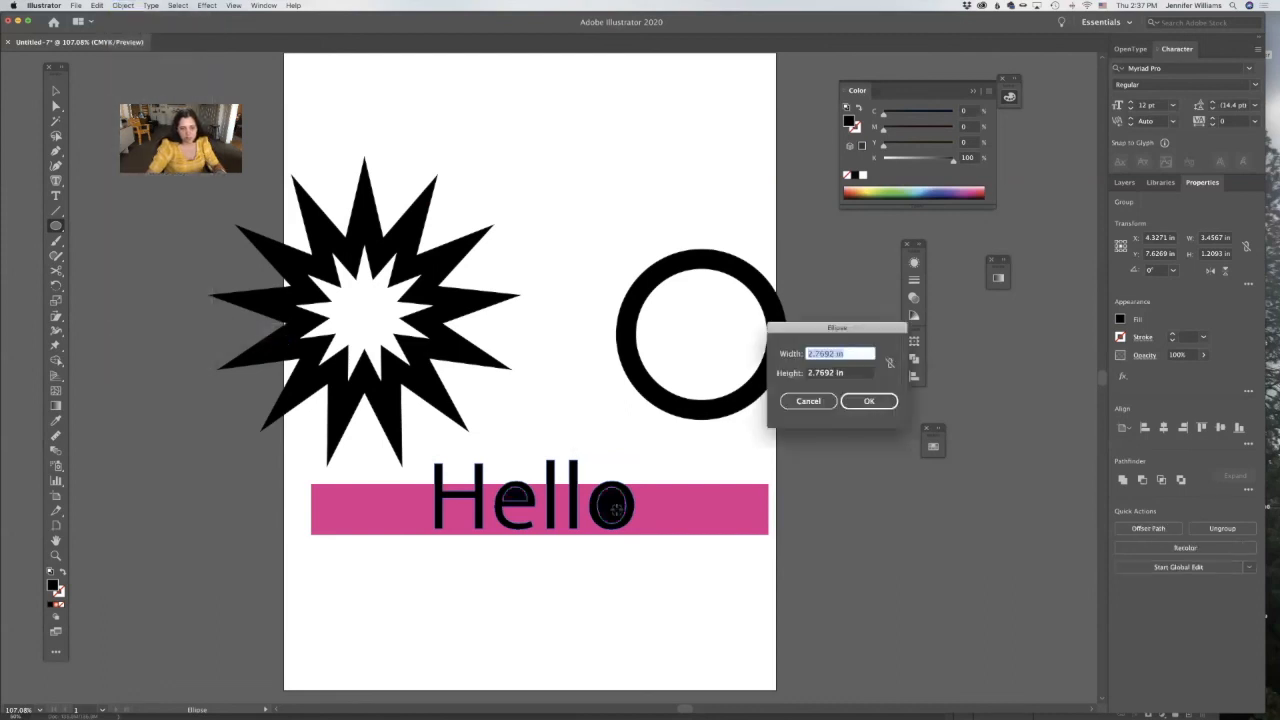
left_click(809, 401)
Delete the inner contour of the letter o and move its outer shape up above the word.
left_click(57, 93)
left_click(643, 414)
left_click(617, 514)
left_click(57, 106)
left_click(615, 514)
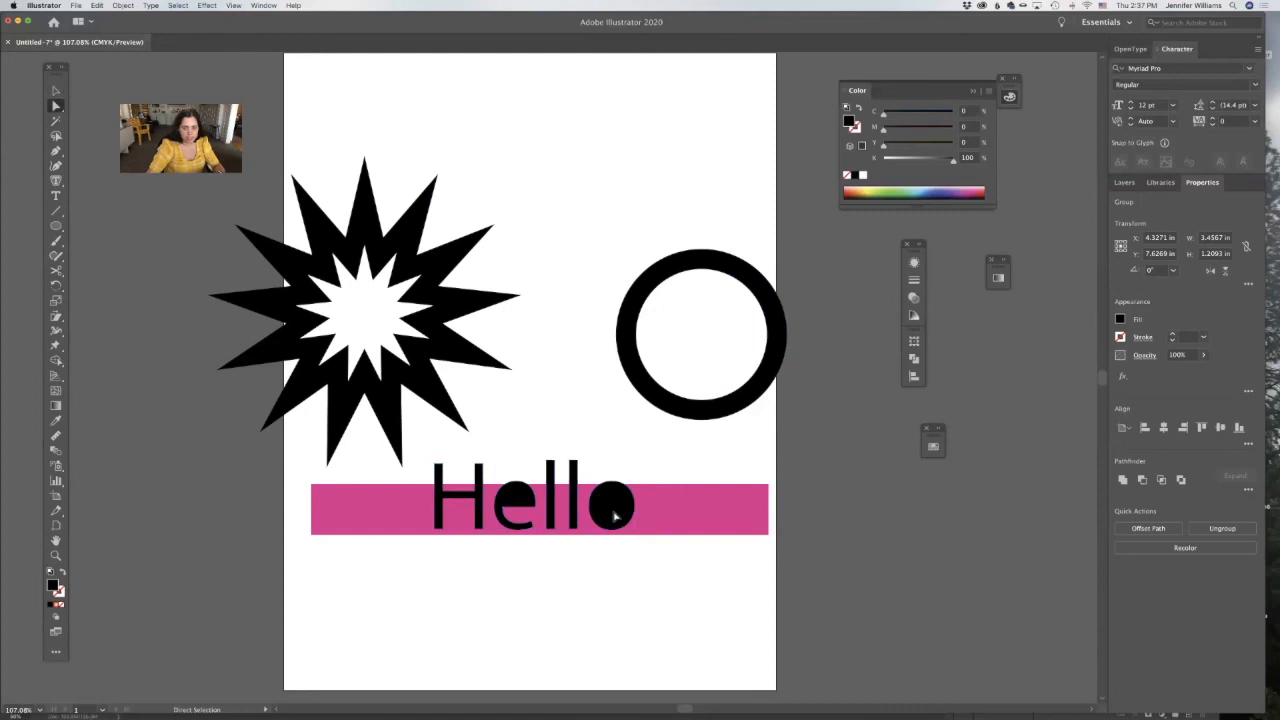
key("Delete")
left_click_drag(574, 416, 569, 404)
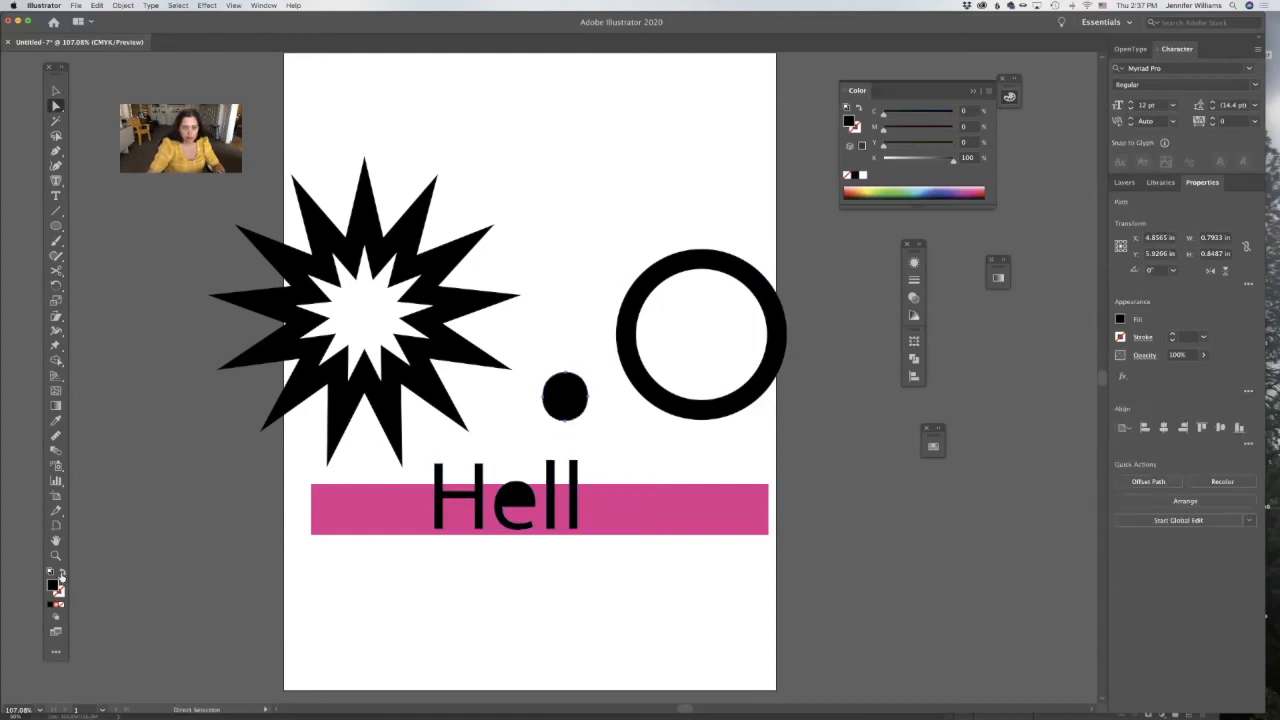
Swap the fill and stroke of the detached o shape and set its stroke weight to 12 pt.
left_click(62, 574)
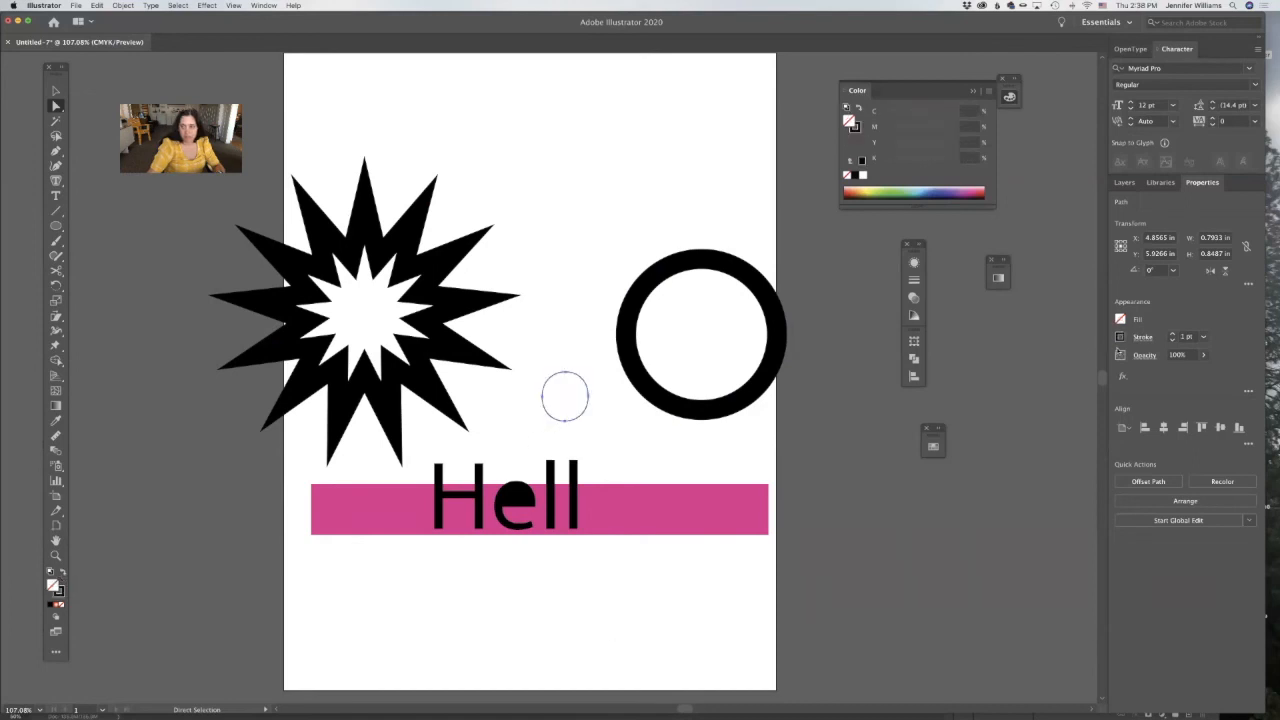
left_click(1172, 335)
left_click(1172, 335)
left_click(1172, 335)
left_click(1172, 335)
left_click(1172, 335)
left_click(1172, 335)
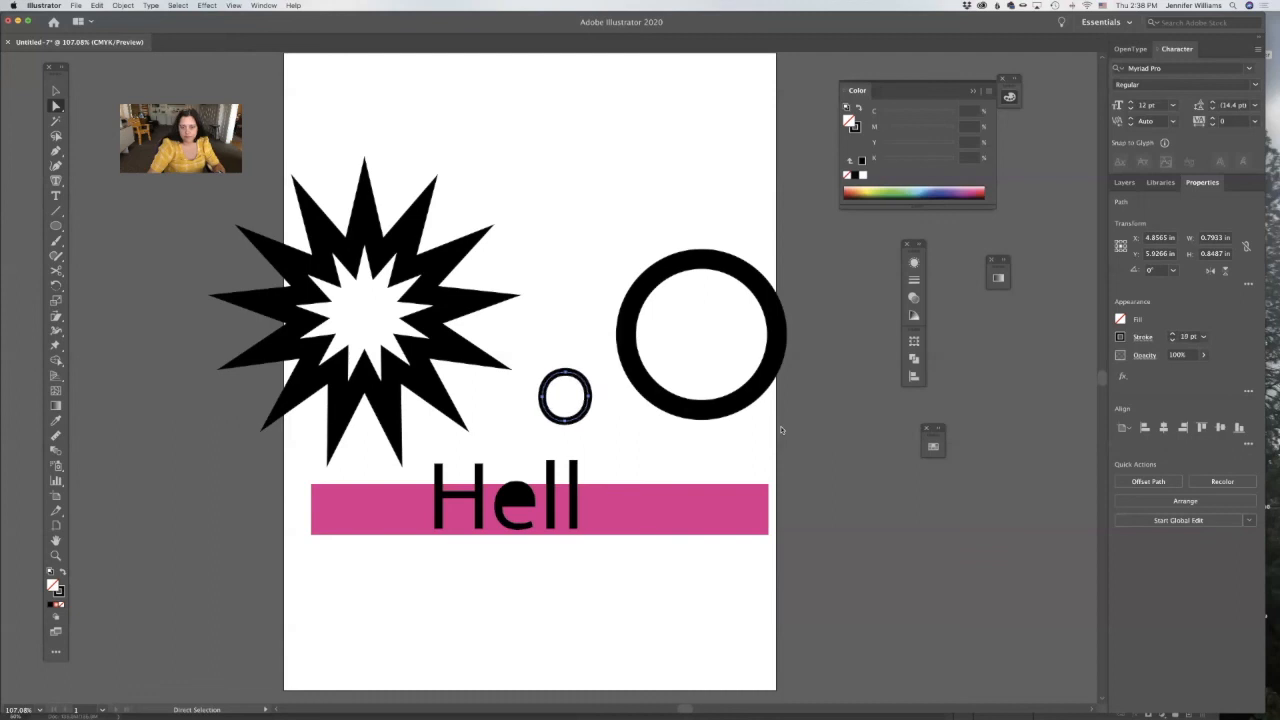
left_click(782, 431)
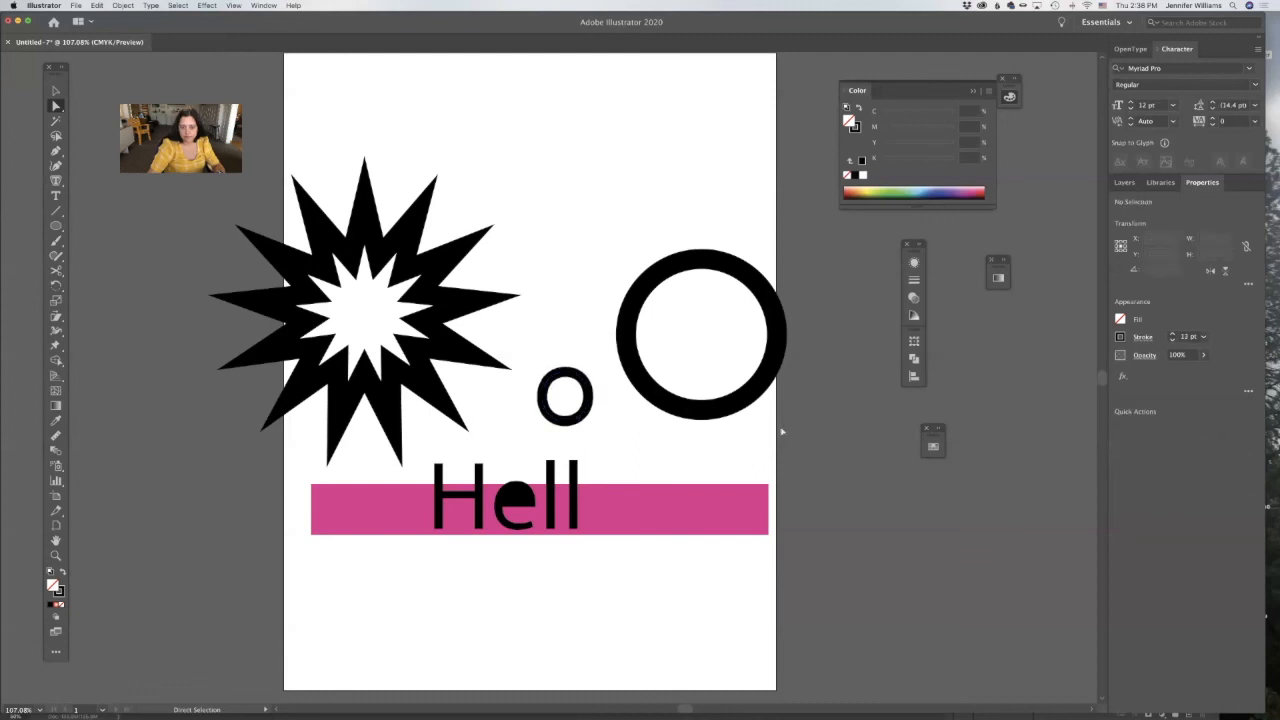
Compare the appearance of the small stroked o with that of the large filled compound-path ring.
left_click(582, 417)
left_click(686, 390)
left_click(674, 408)
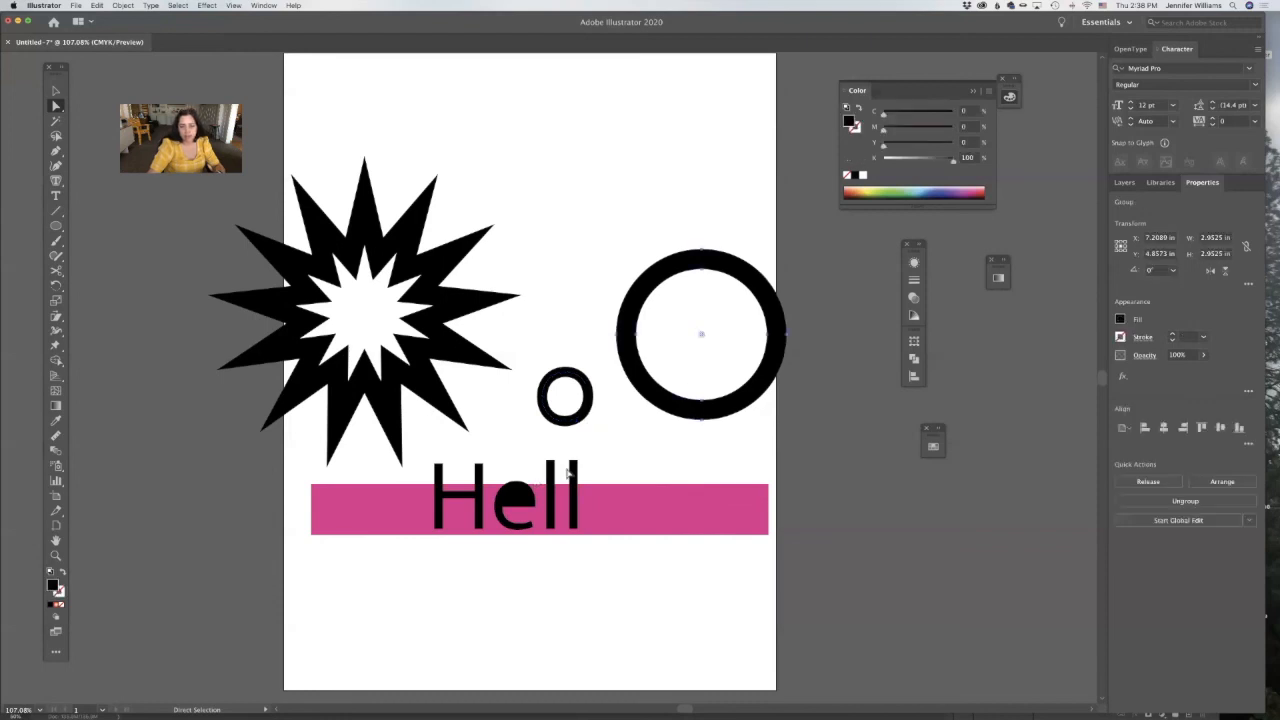
left_click(678, 408)
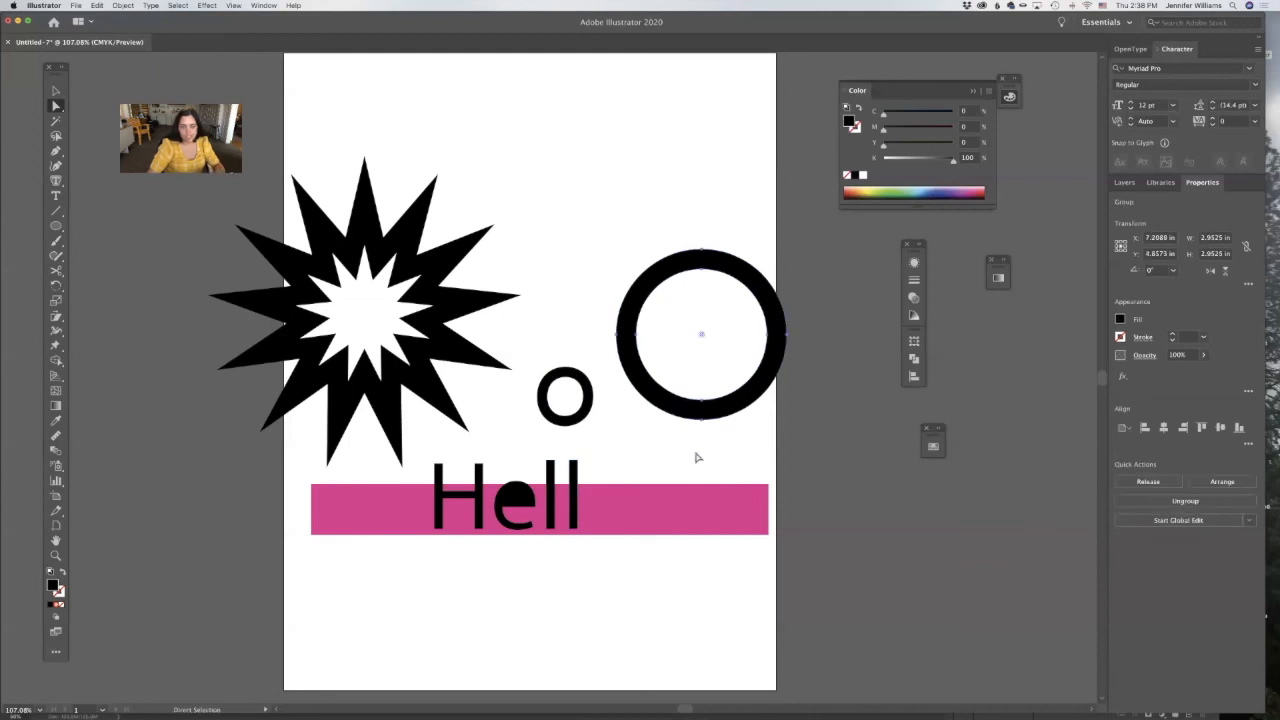